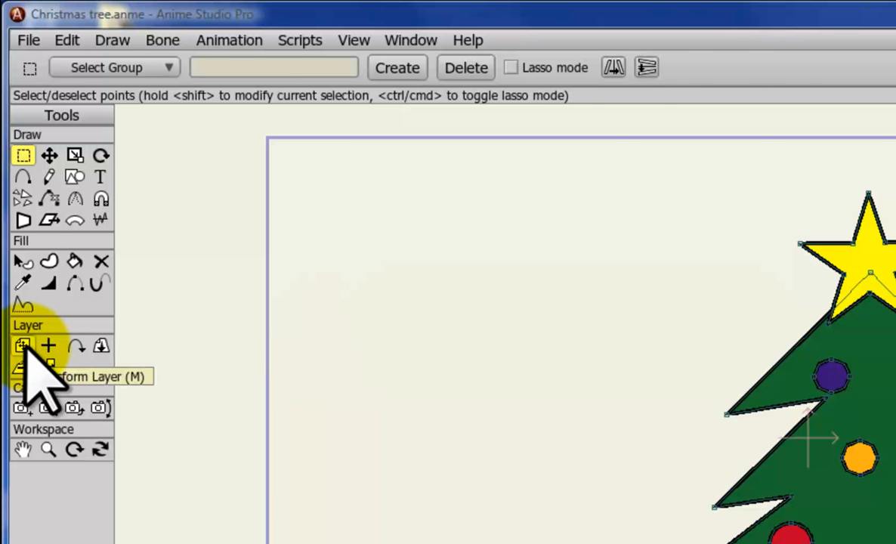
Step: Scale the tree layer to about 0.53 and tilt it about -3 degrees at frame 0 with the Transform Layer tool
click(25, 347)
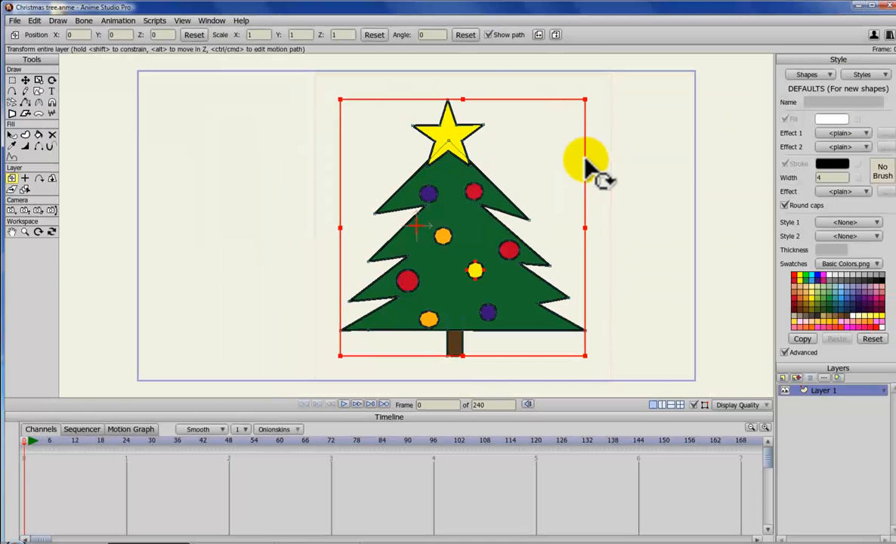
drag(598, 170, 515, 175)
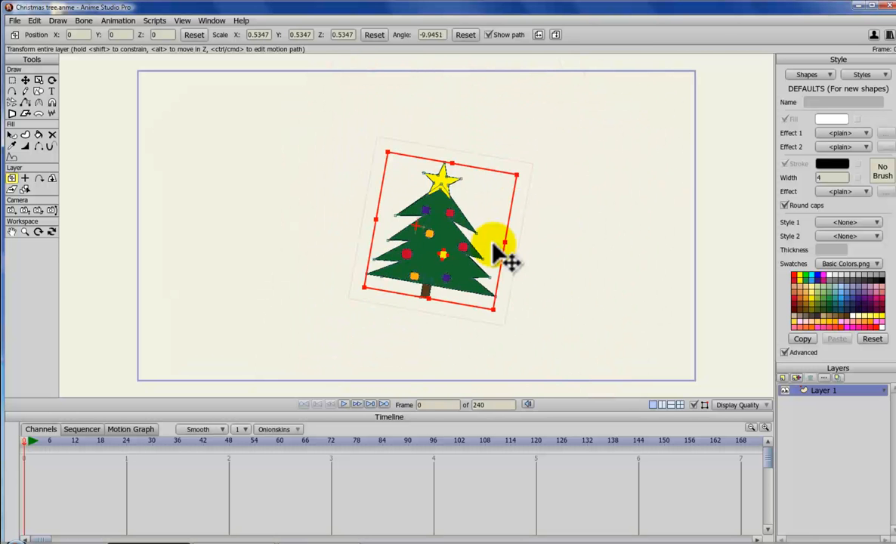
mouse_move(452, 244)
mouse_down()
mouse_move(276, 207)
mouse_move(450, 235)
mouse_up()
mouse_move(503, 195)
mouse_down()
mouse_move(508, 172)
mouse_move(480, 140)
mouse_move(508, 190)
mouse_move(519, 189)
mouse_up()
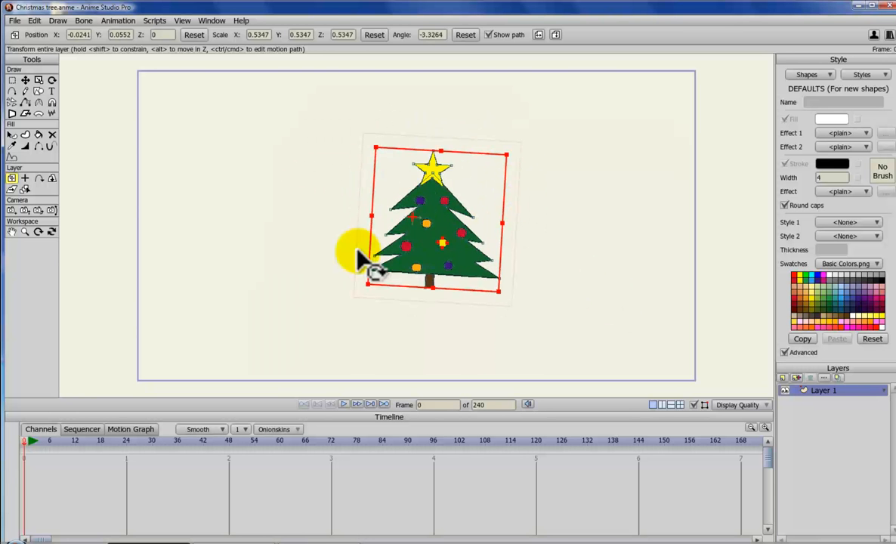
Step: Move the tree to the right and rotate it about 14 degrees at frame 12
click(75, 441)
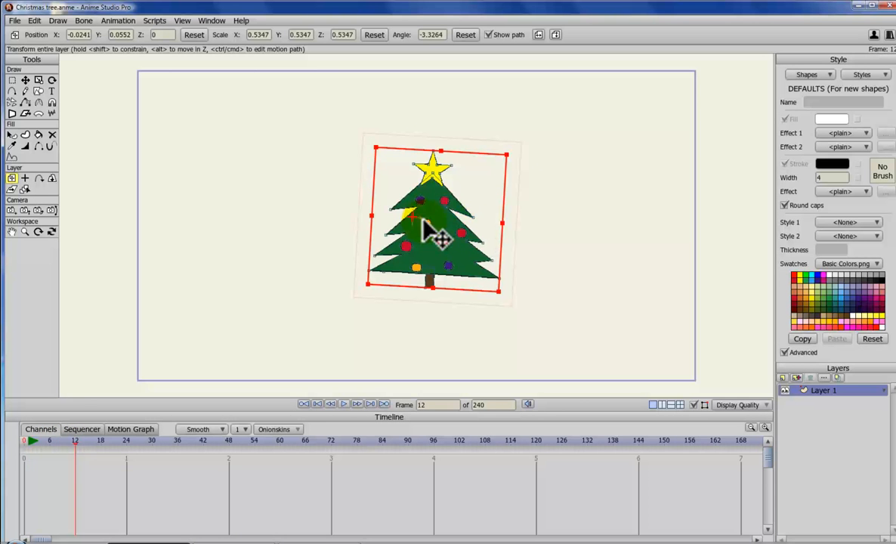
drag(408, 240, 505, 265)
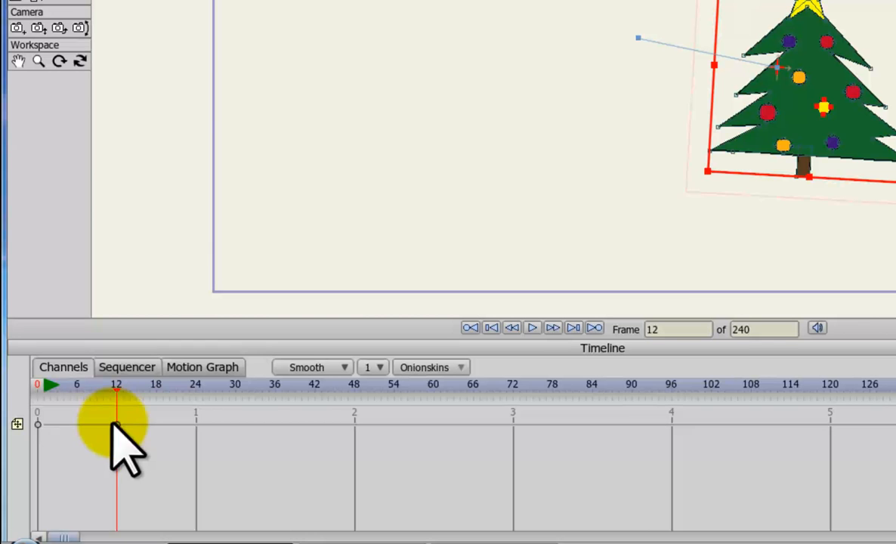
drag(894, 98, 895, 62)
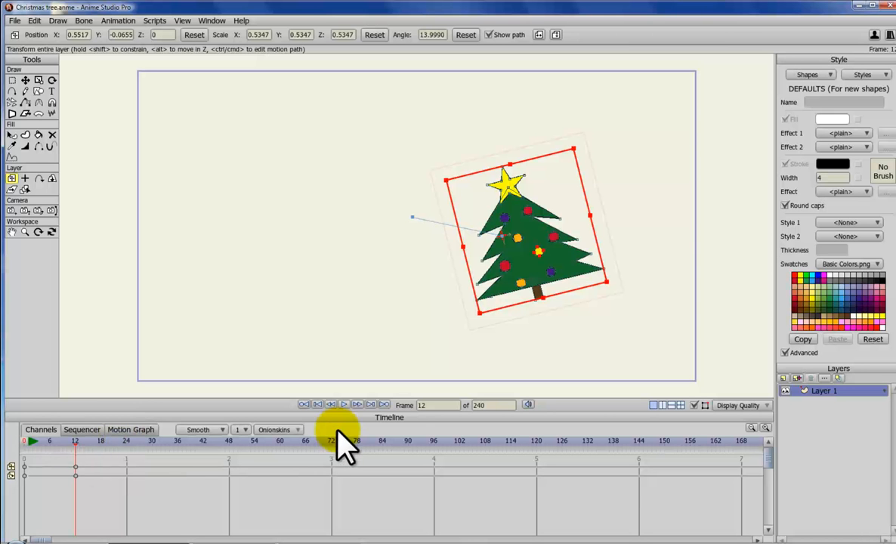
Step: Delete the tree layer's keyframes at frame 12
drag(70, 460, 93, 510)
key(Delete)
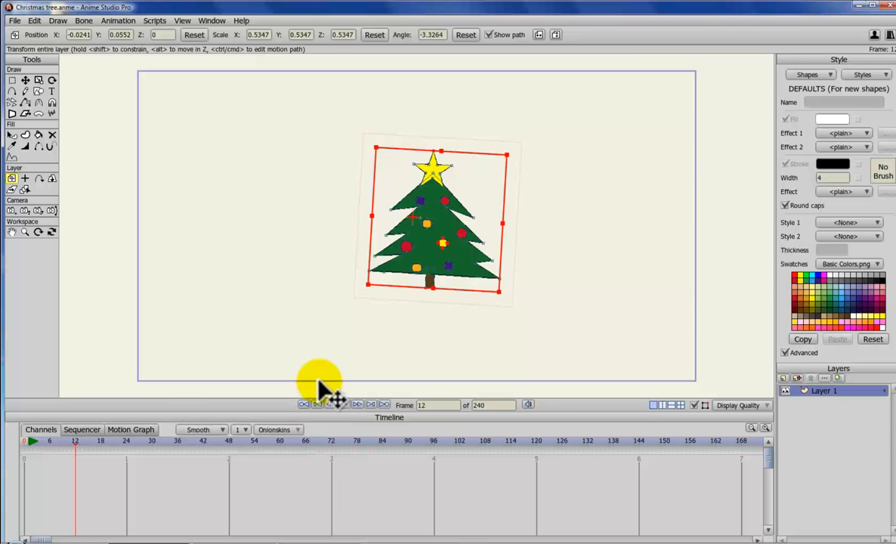
Step: Insert text reading 'This is line one', 'line two' and 'line three' on three separate lines
click(52, 91)
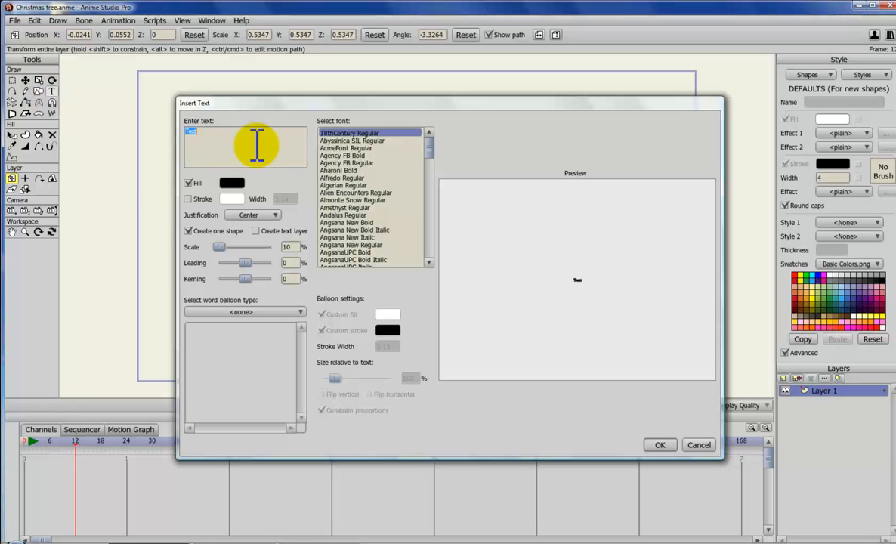
click(217, 132)
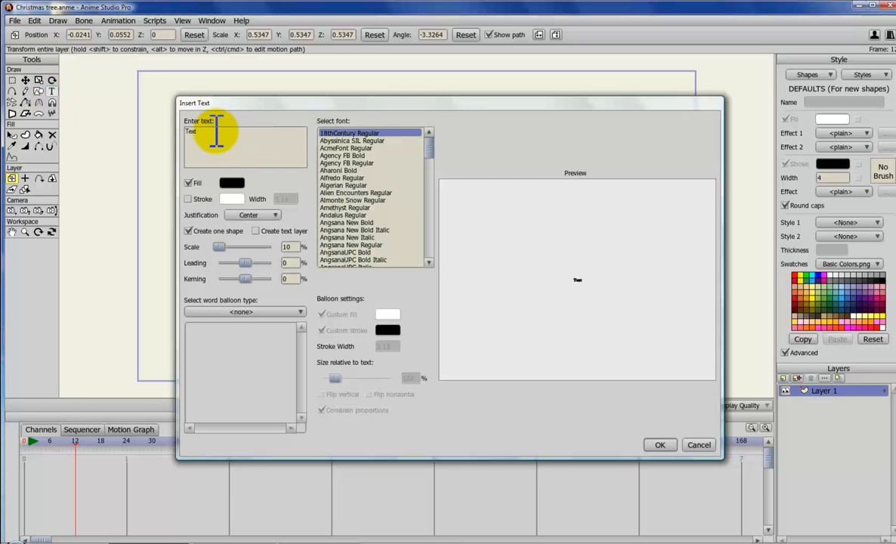
double_click(195, 133)
text(This is line one)
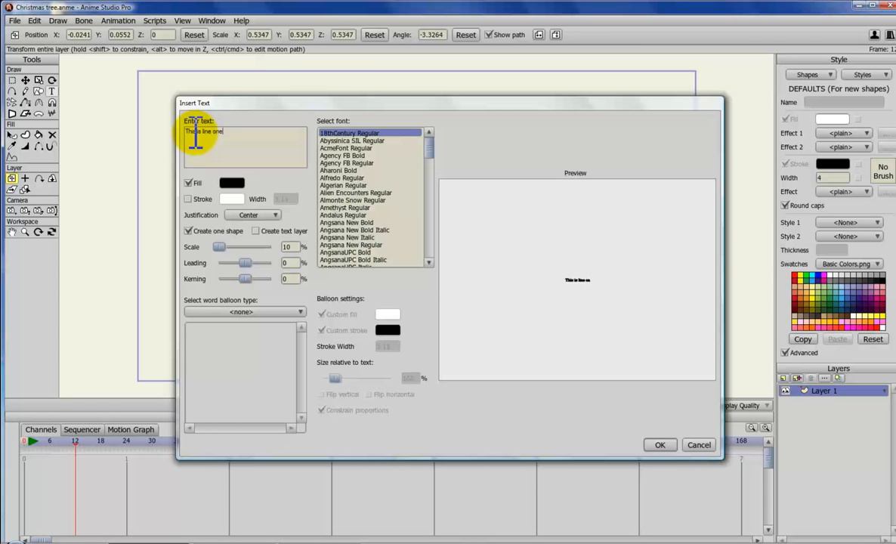
key(Return)
text(line two)
key(Return)
text(line three)
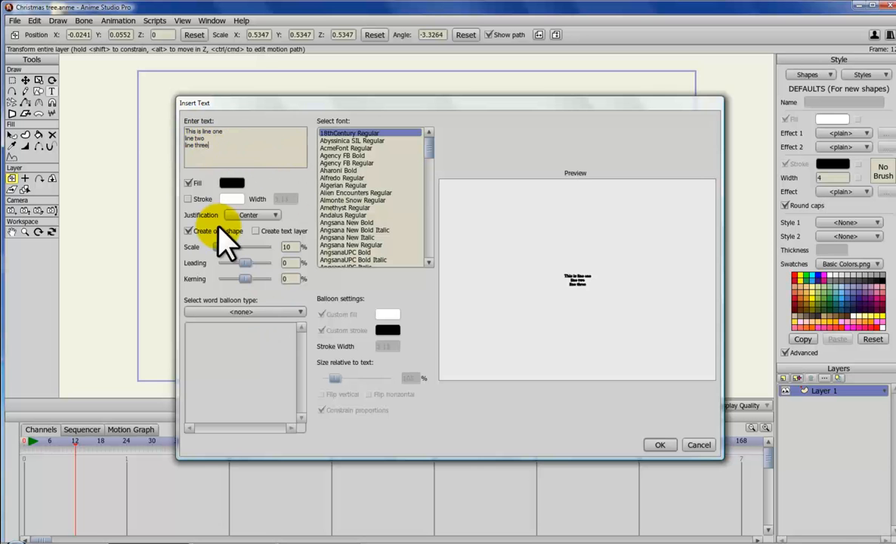
Step: Set the text scale to 30%, leading to 232% and kerning to 122%
drag(248, 278, 264, 279)
drag(218, 247, 224, 225)
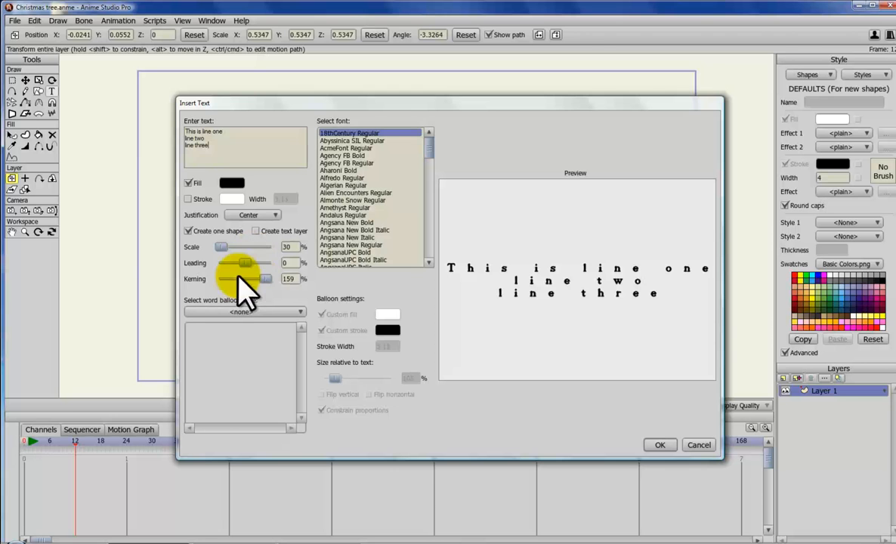
mouse_move(264, 278)
mouse_down()
mouse_move(262, 291)
mouse_move(246, 260)
mouse_move(257, 263)
mouse_move(224, 257)
mouse_move(257, 264)
mouse_up()
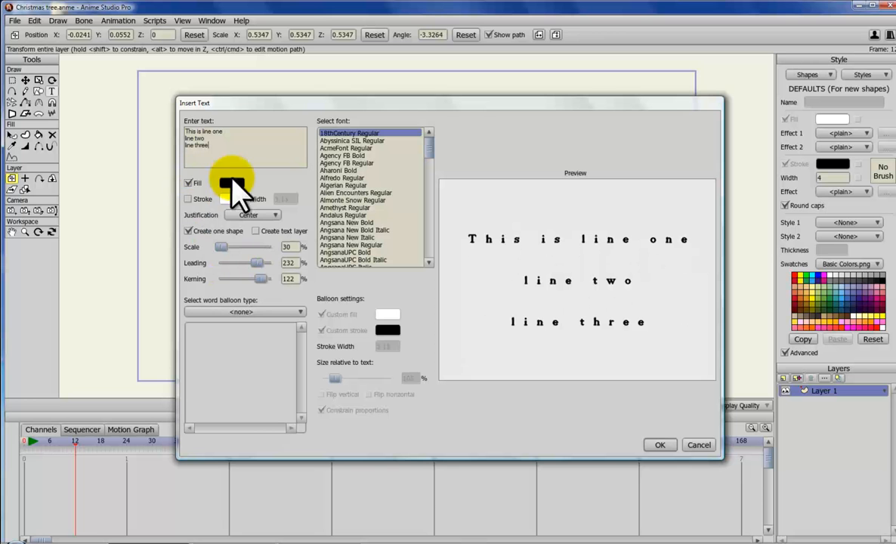
click(274, 217)
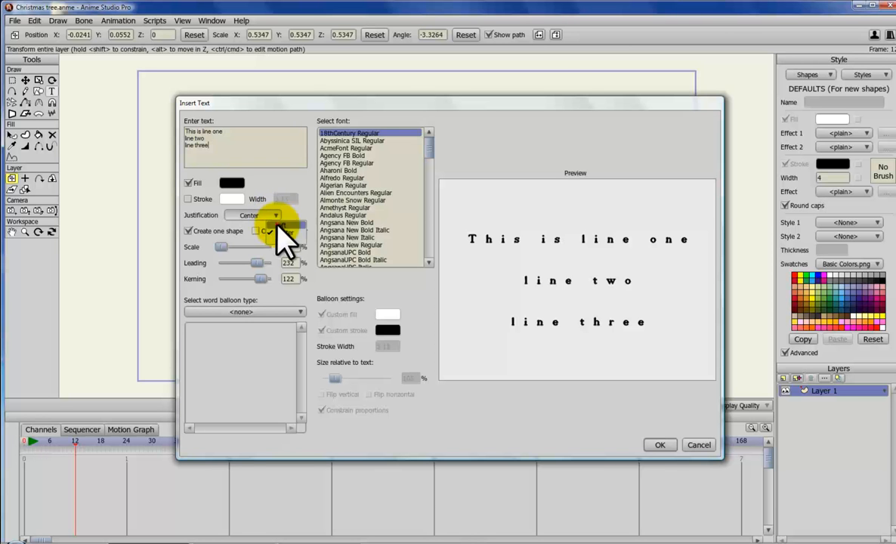
click(278, 226)
click(273, 215)
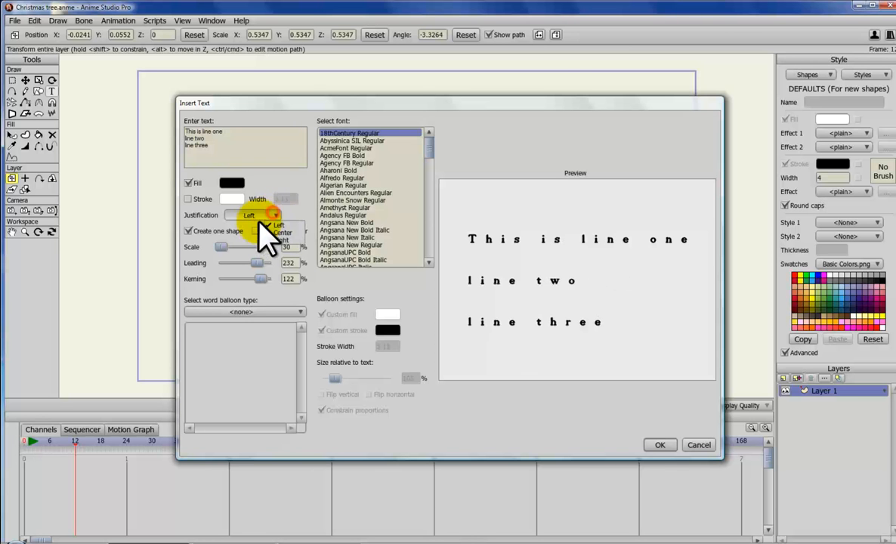
click(276, 225)
Step: Add a Standard_01_Top_Bottom word balloon with No Tail at 64% and Standard In Medium at 18%
click(304, 310)
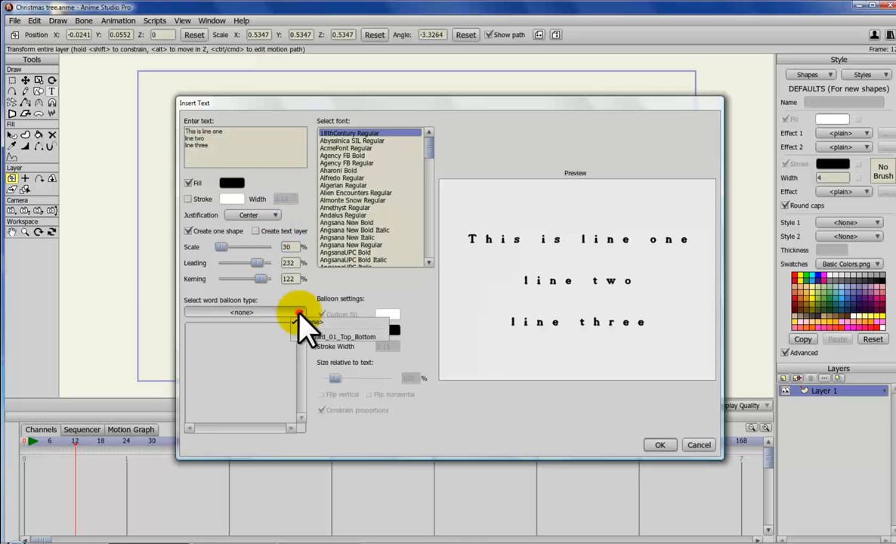
click(313, 336)
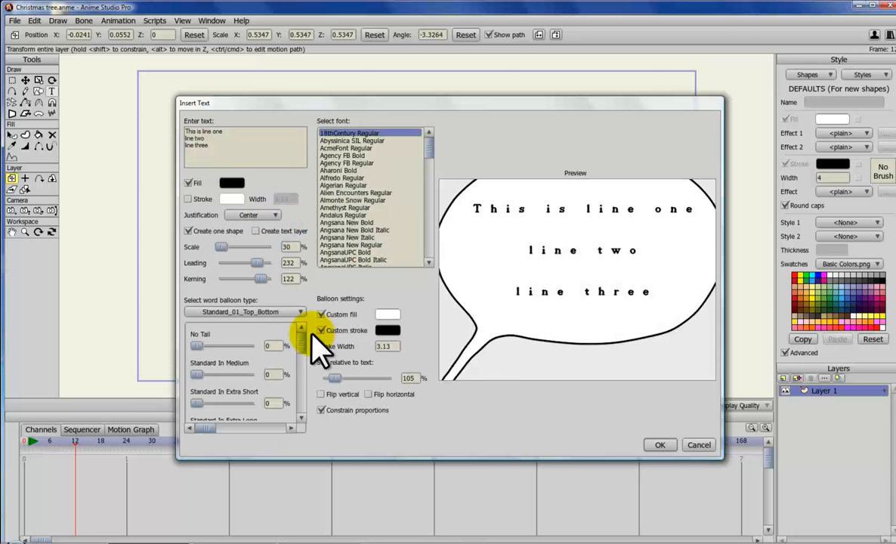
drag(196, 348, 206, 374)
drag(299, 341, 294, 376)
drag(198, 400, 242, 401)
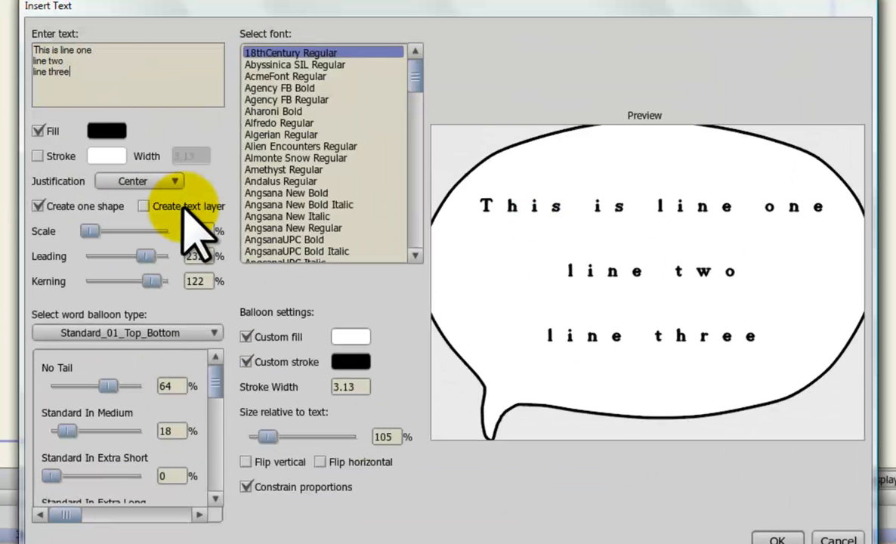
Step: Enable creating a separate text layer and insert the balloon text
click(144, 206)
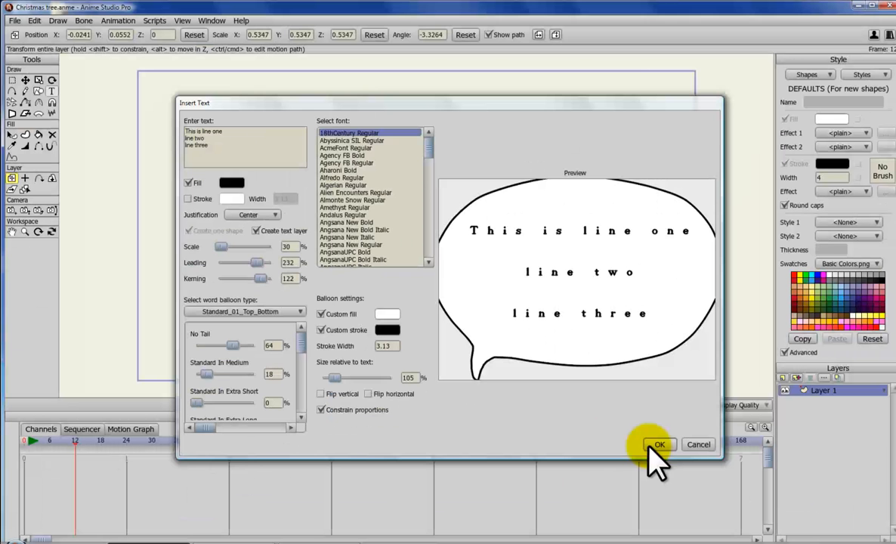
click(656, 446)
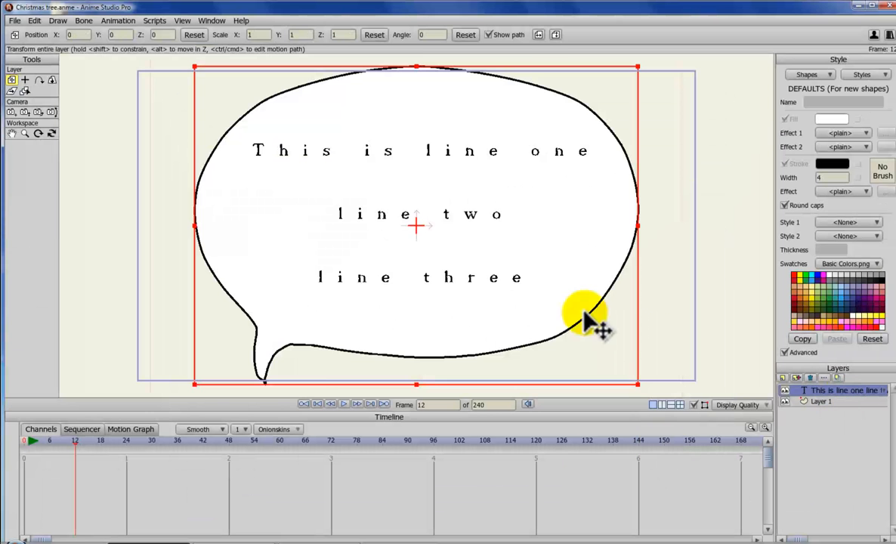
Step: Rotate the text balloon layer about 8 degrees at frame 12
drag(645, 331, 603, 364)
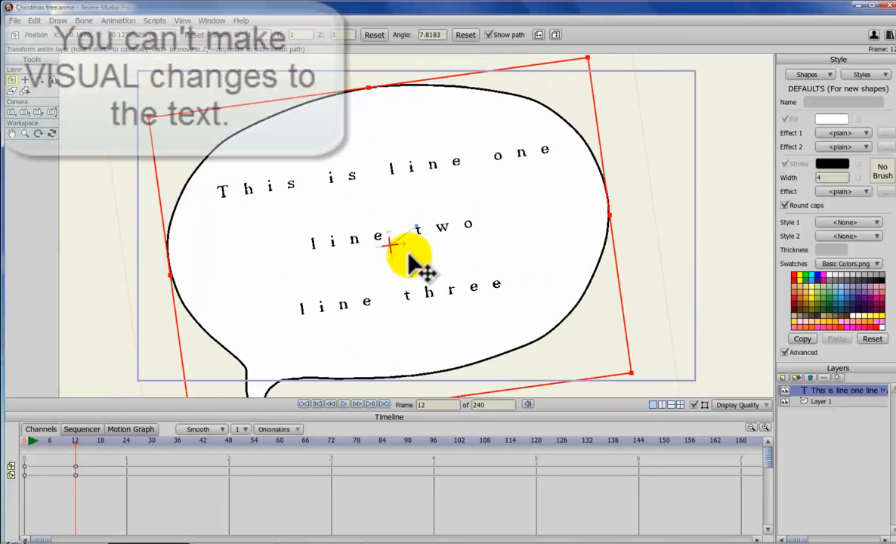
Step: Open the text layer's settings and review its Shadows, Motion Blur and Text tabs
double_click(852, 391)
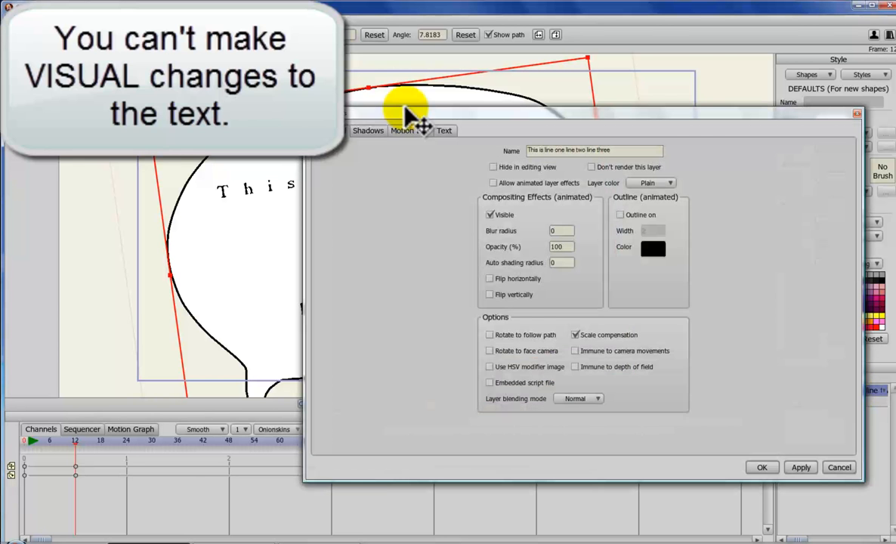
click(367, 131)
click(414, 133)
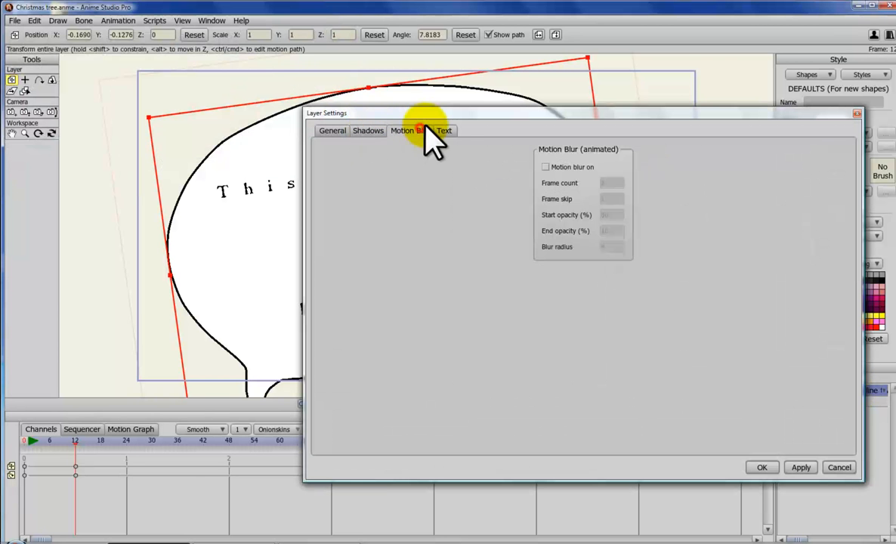
click(445, 133)
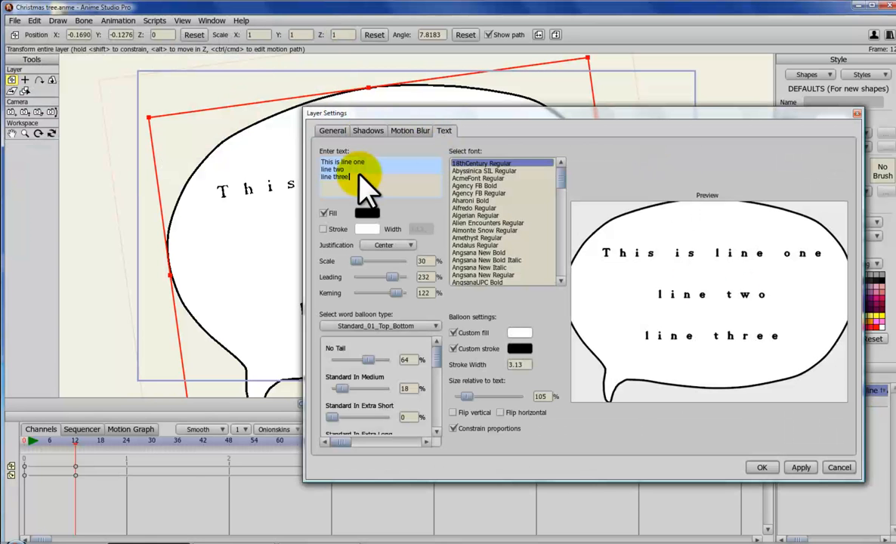
Step: Remove the 'line three' line from the layer's text and apply the settings
drag(355, 176, 321, 175)
key(BackSpace)
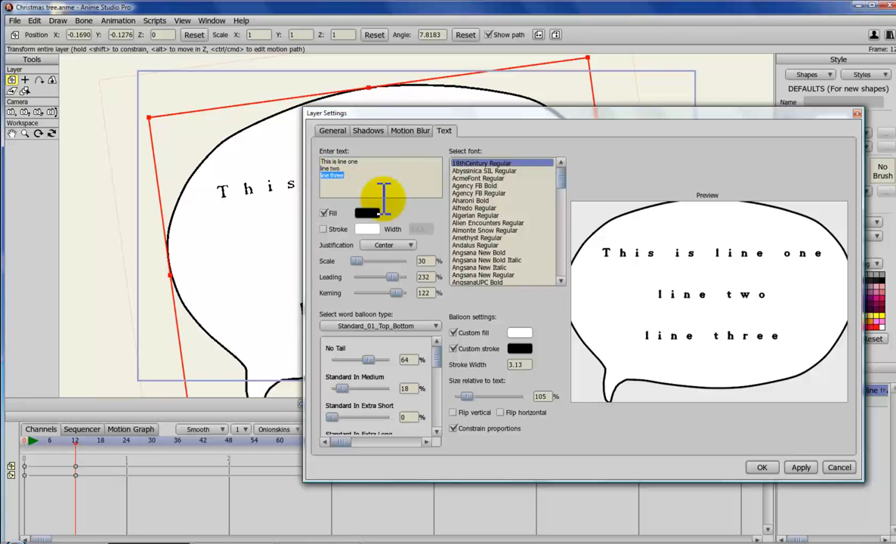
click(762, 468)
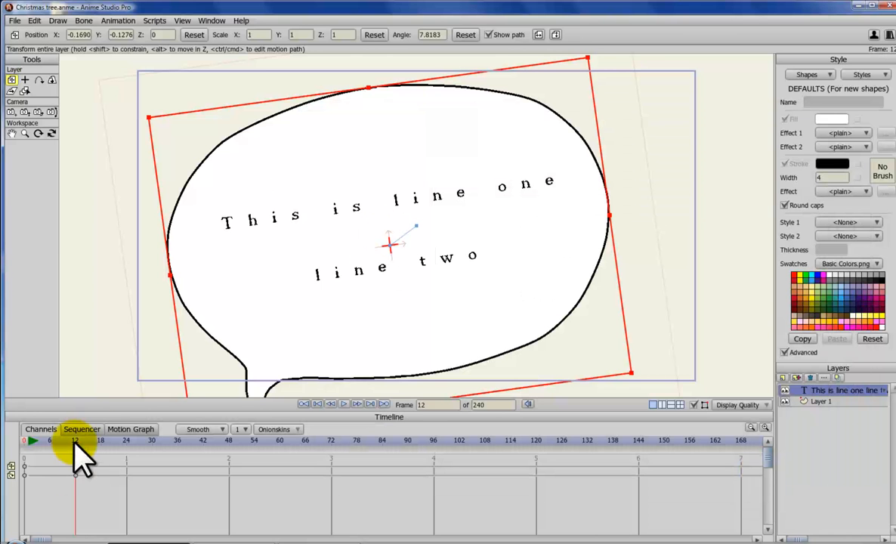
Step: Delete the text layer's frame 12 keyframes, then delete the text layer itself
click(50, 443)
mouse_move(50, 442)
mouse_down()
mouse_move(104, 444)
mouse_move(51, 447)
mouse_up()
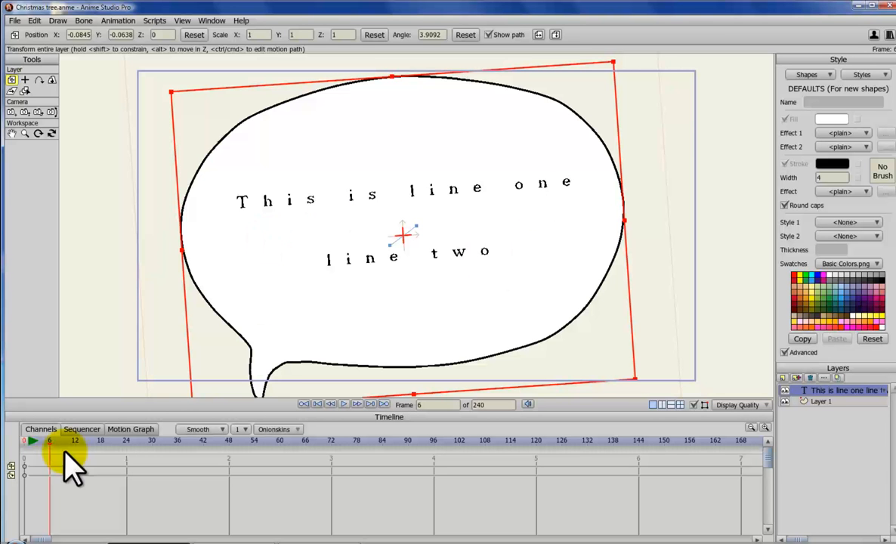
drag(51, 444, 68, 445)
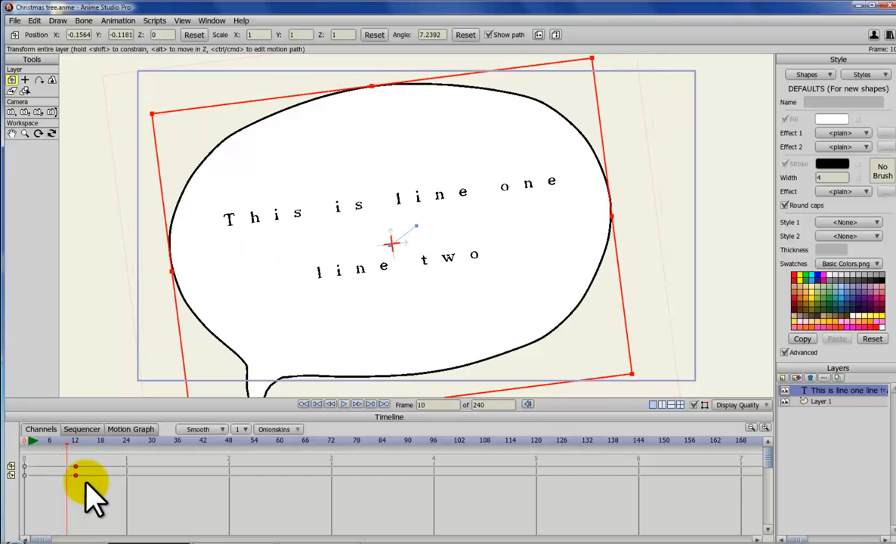
key(Delete)
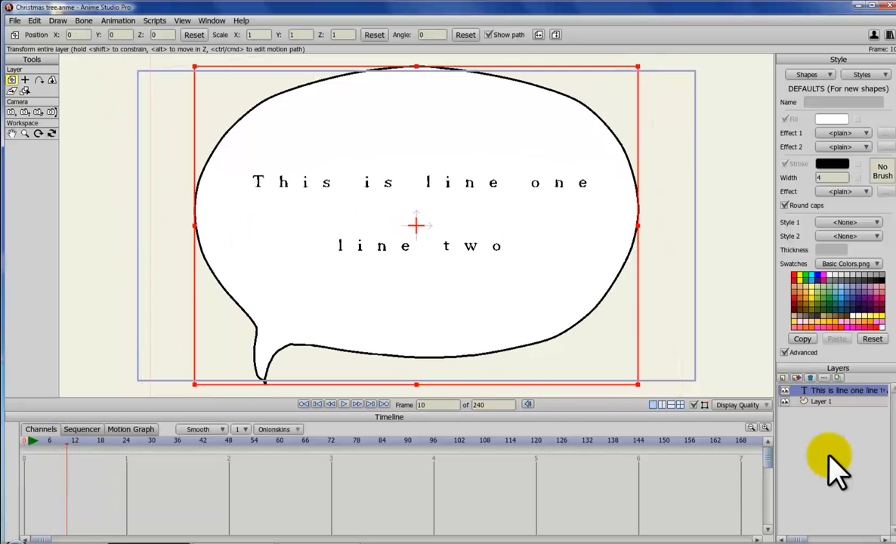
click(807, 378)
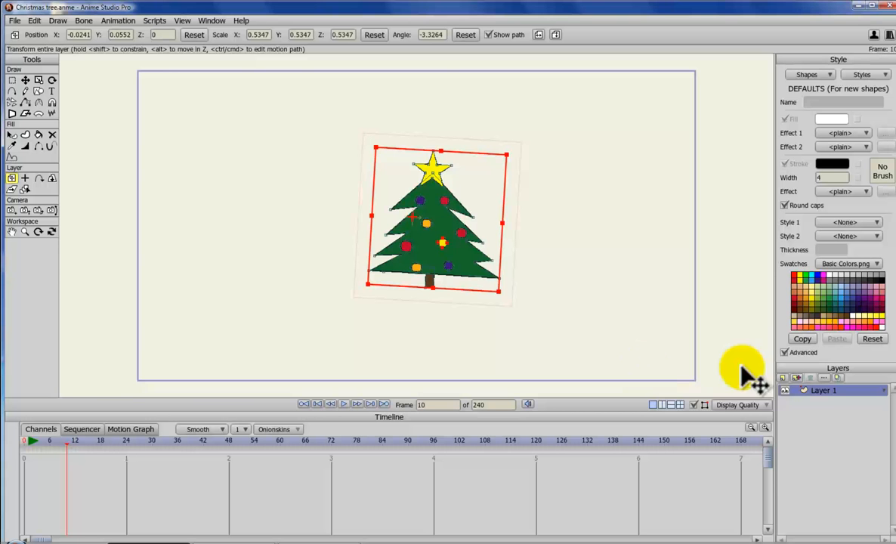
Step: Insert the two-line balloon text directly into Layer 1 without a text layer, at 96% balloon size
click(51, 90)
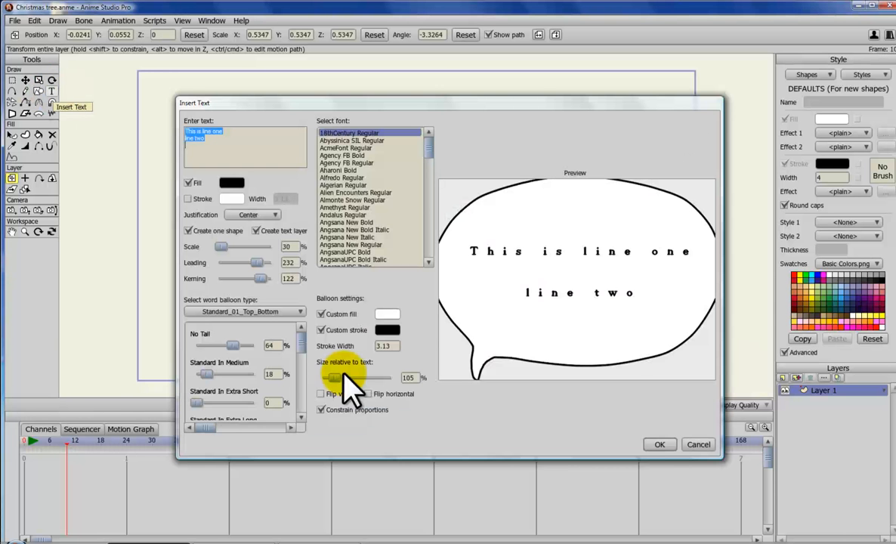
mouse_move(338, 380)
mouse_down()
mouse_move(369, 380)
mouse_move(335, 380)
mouse_up()
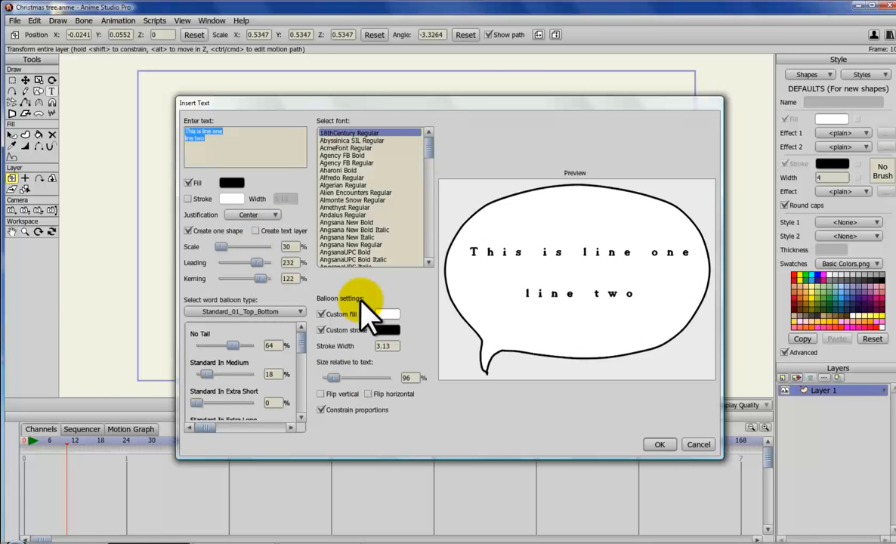
click(659, 445)
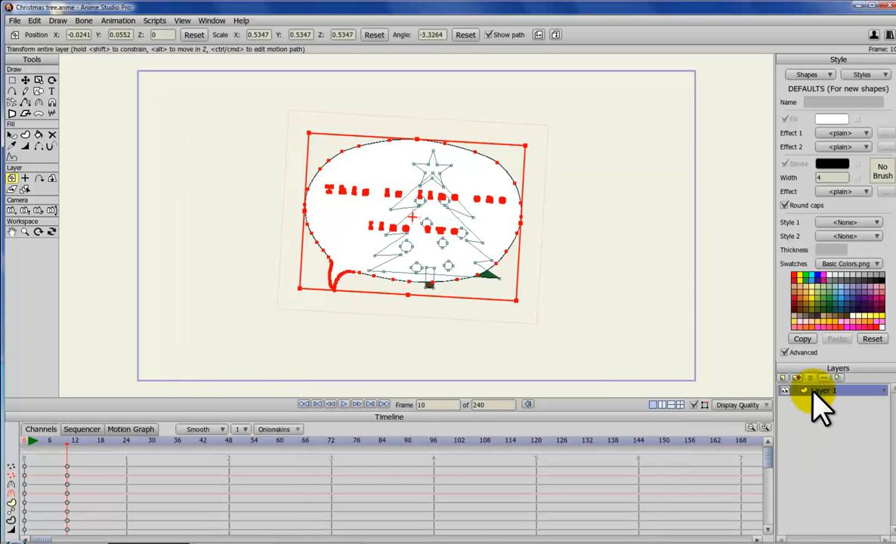
Step: Move the combined tree and balloon shapes at frame 10
drag(372, 175, 423, 173)
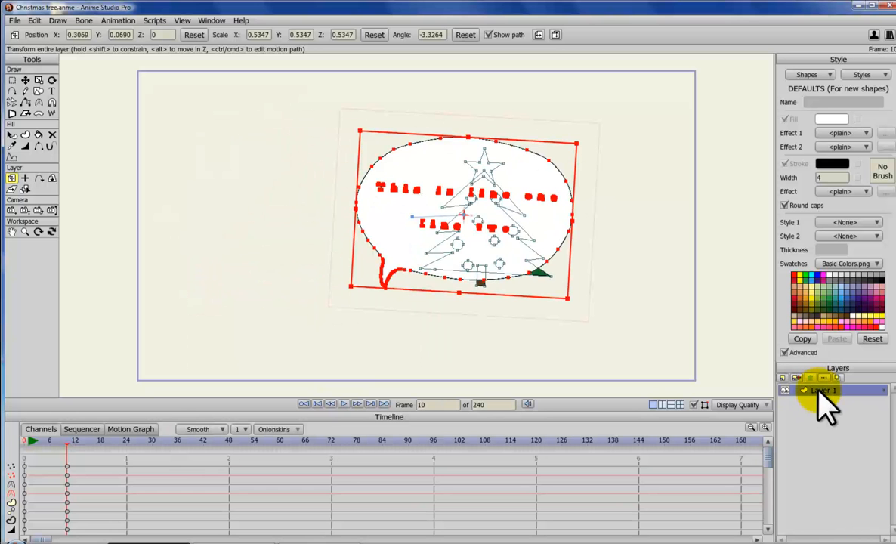
drag(463, 244, 492, 273)
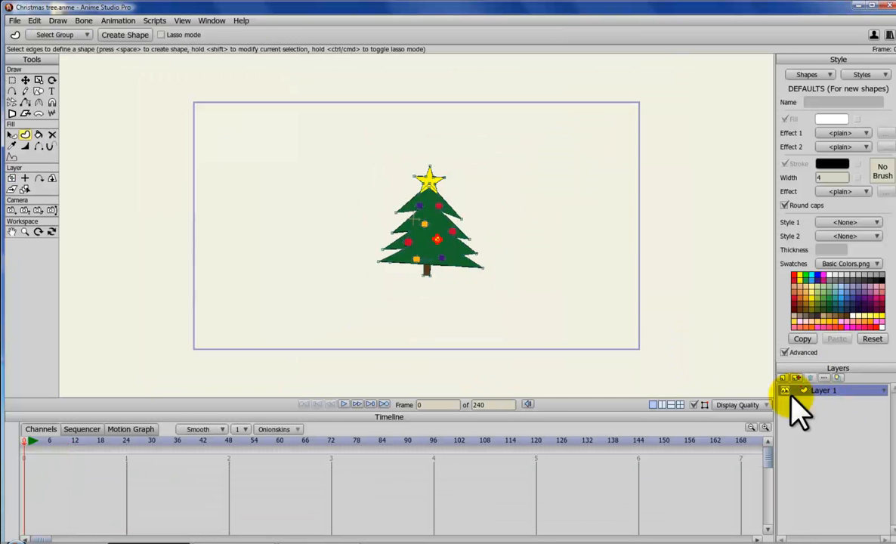
Step: Add a new layer above Layer 1
key(g)
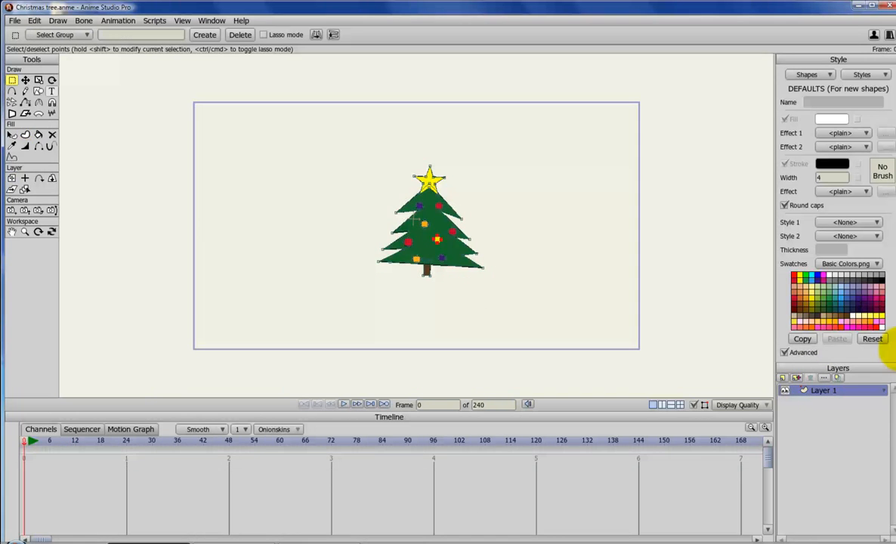
click(783, 377)
click(789, 389)
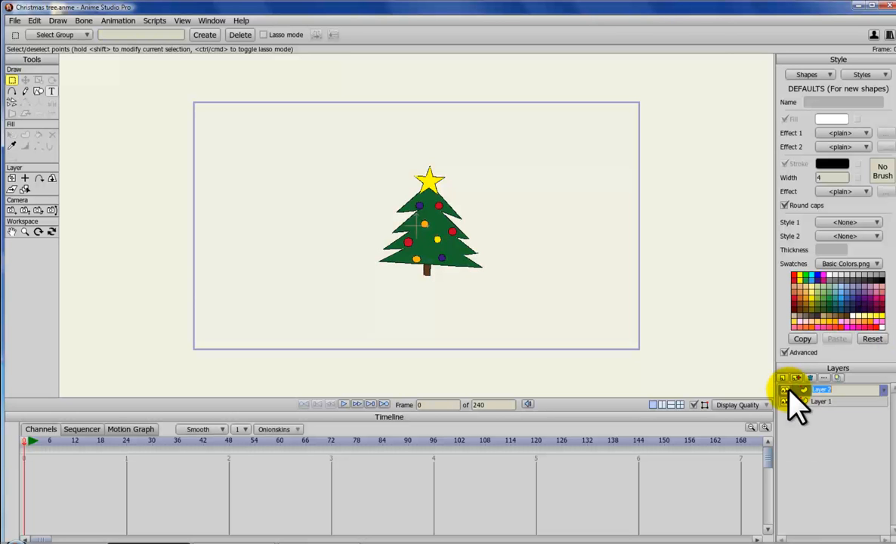
Step: Insert the two-line balloon text into Layer 2 using the Whimsy TT Regular font
click(52, 90)
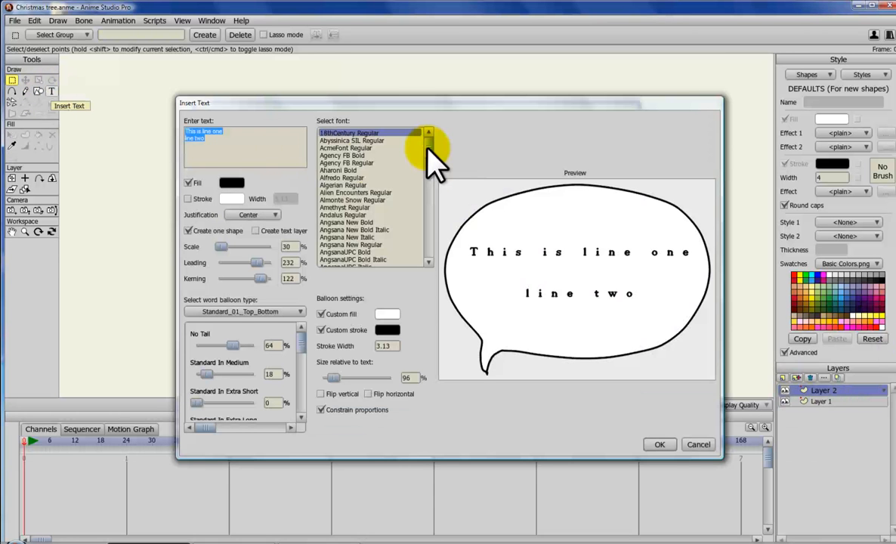
click(363, 141)
drag(429, 144, 428, 260)
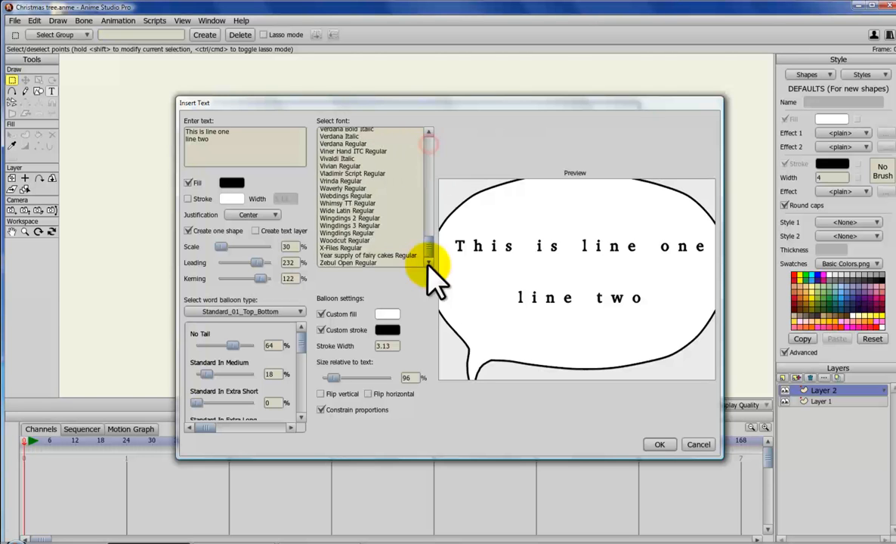
click(342, 203)
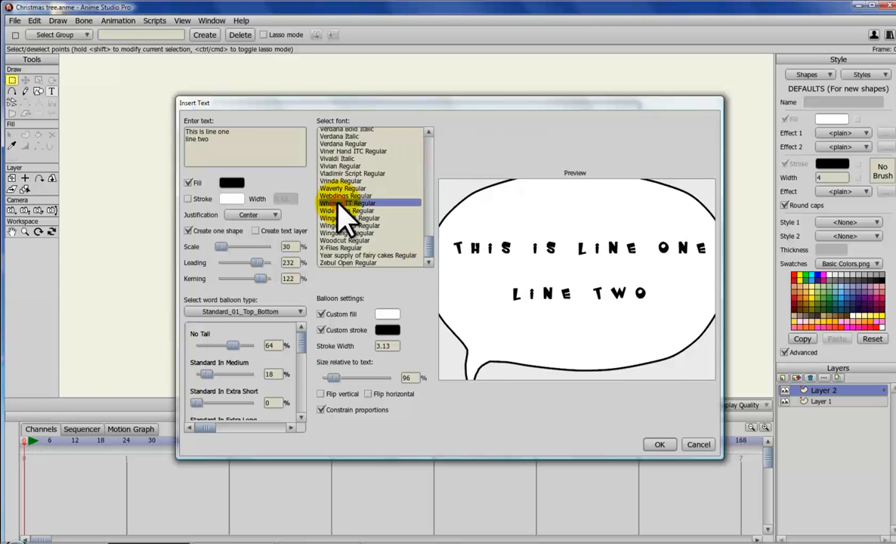
click(659, 445)
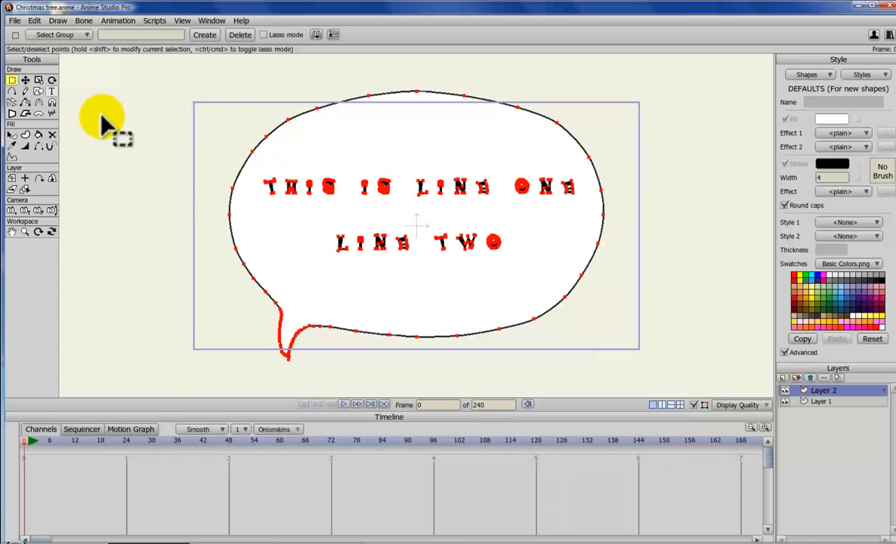
Step: Reshape the balloon at frame 0 by moving its top edge points upward
click(25, 79)
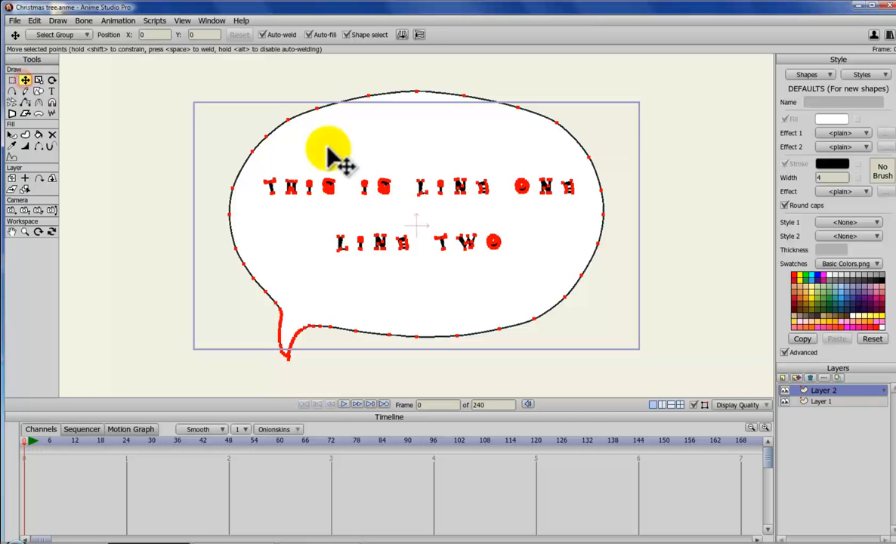
click(320, 111)
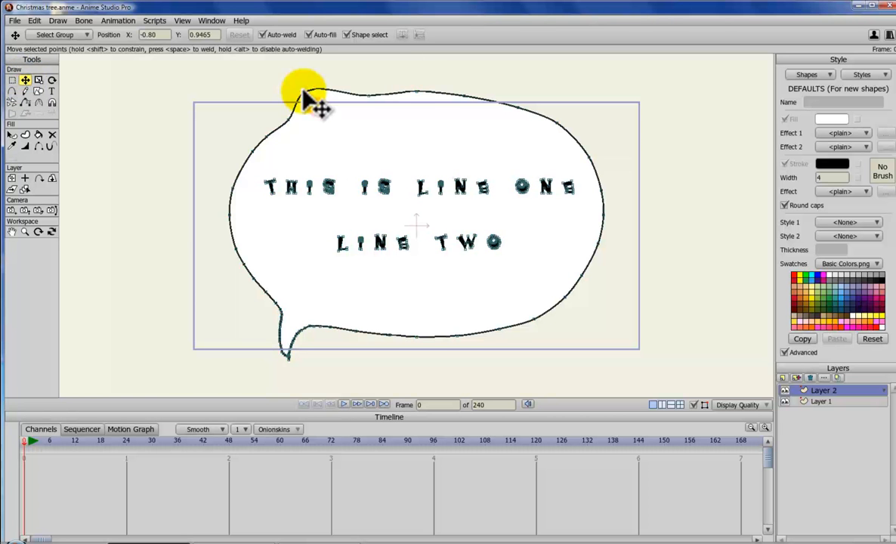
drag(415, 92, 423, 74)
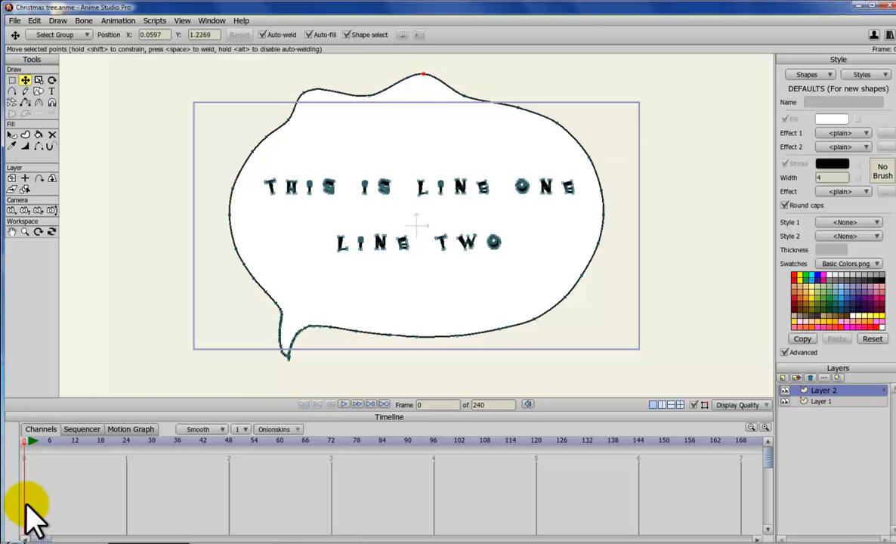
Step: At frame 24, move several balloon outline points outward to animate its shape, returning to frame 0
click(118, 452)
click(126, 452)
drag(416, 336, 436, 372)
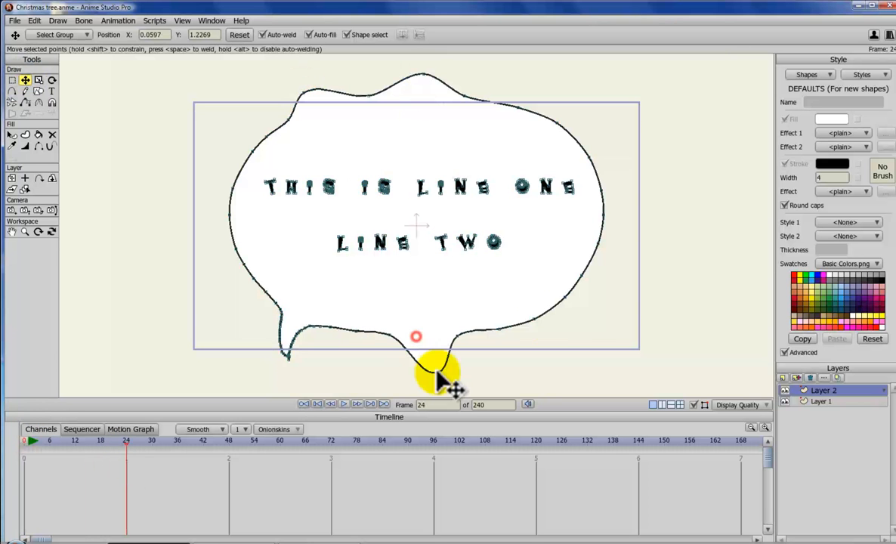
drag(534, 319, 613, 343)
drag(604, 215, 646, 200)
drag(553, 179, 542, 144)
drag(126, 443, 17, 438)
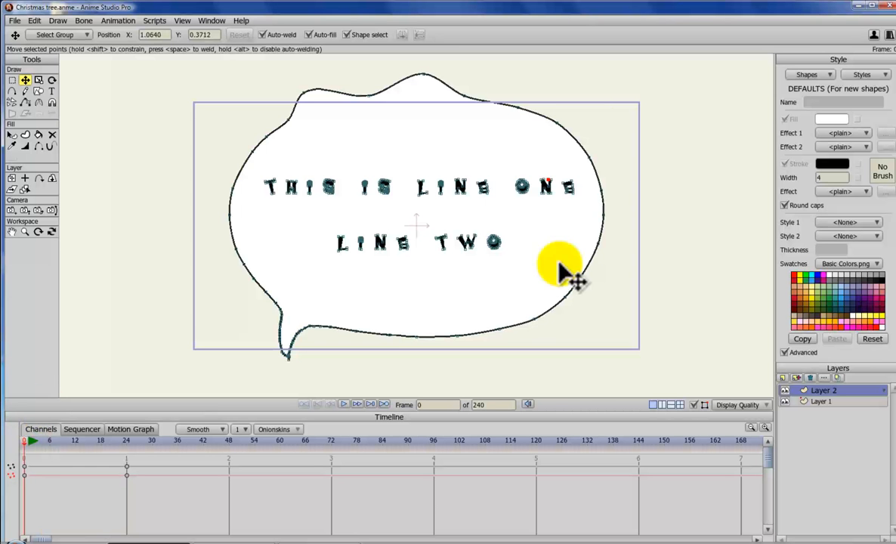
Step: Delete Layer 2 and add a new vector layer in its place
click(810, 379)
click(785, 379)
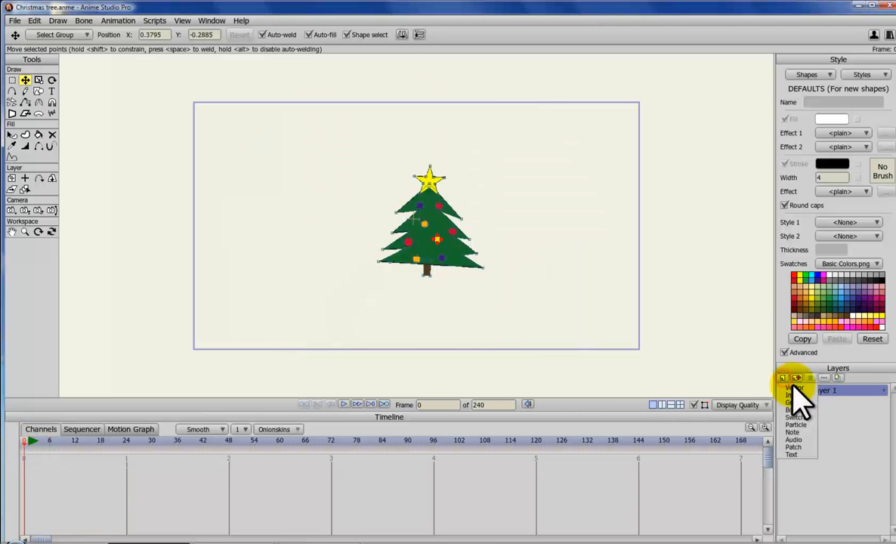
click(795, 387)
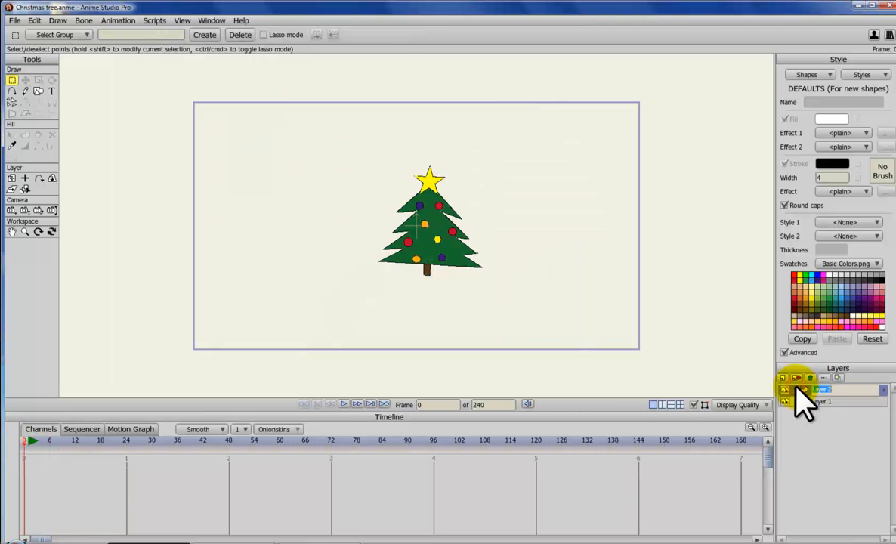
Step: Insert the balloon text into the new layer with Create one shape turned off
click(52, 91)
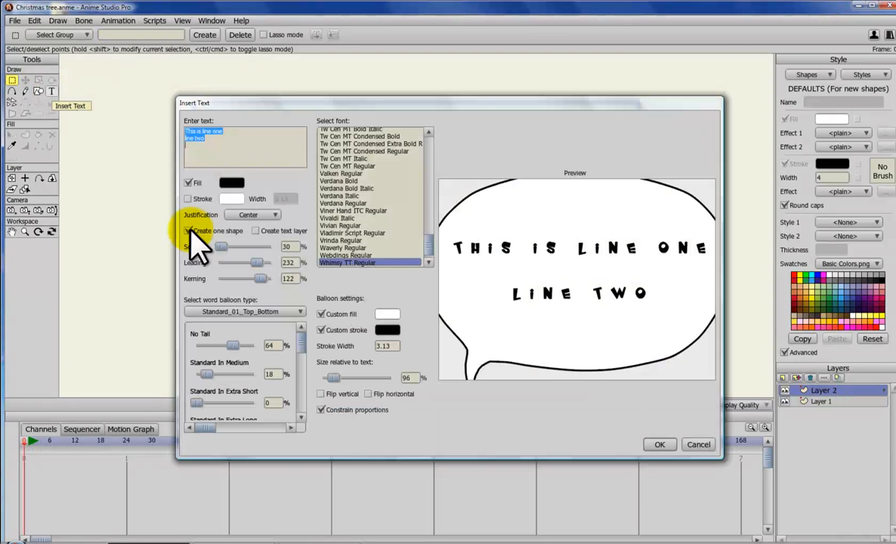
click(187, 231)
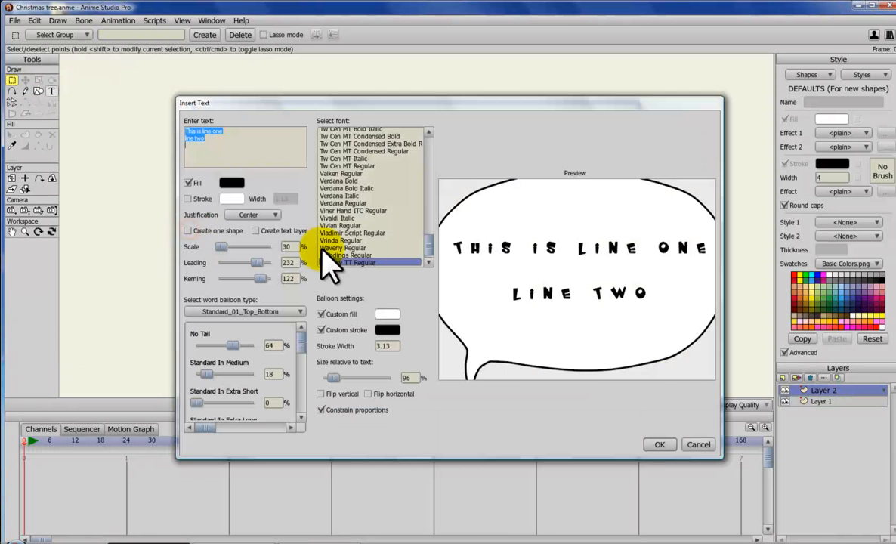
click(659, 444)
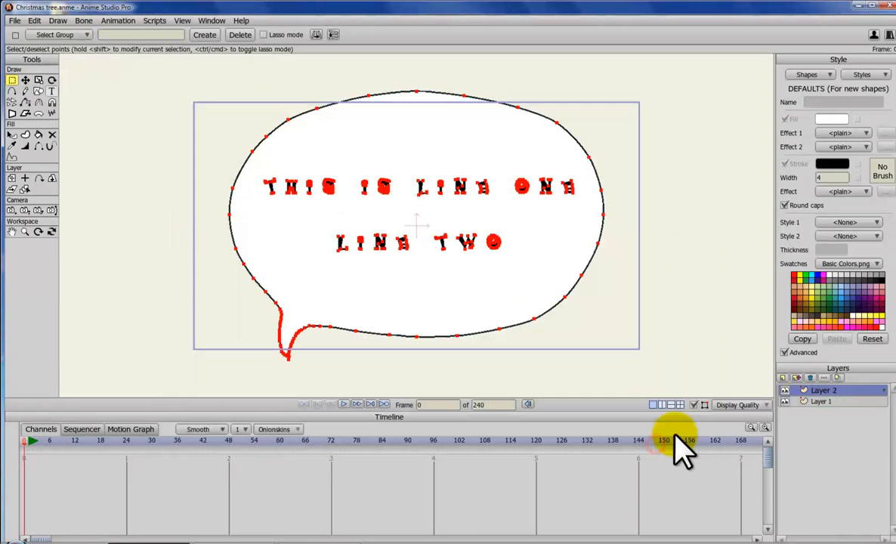
Step: Add another new vector layer, Layer 3, above Layer 2
click(529, 237)
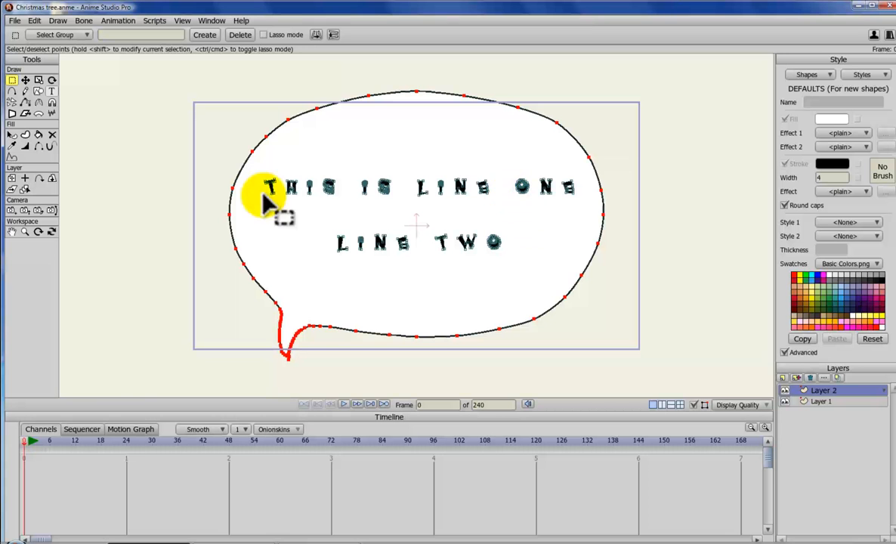
drag(259, 175, 575, 266)
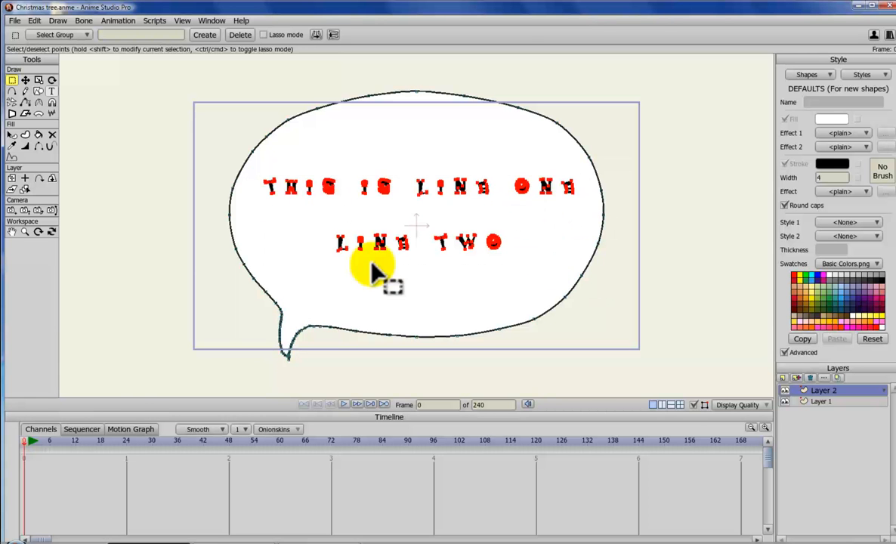
click(783, 377)
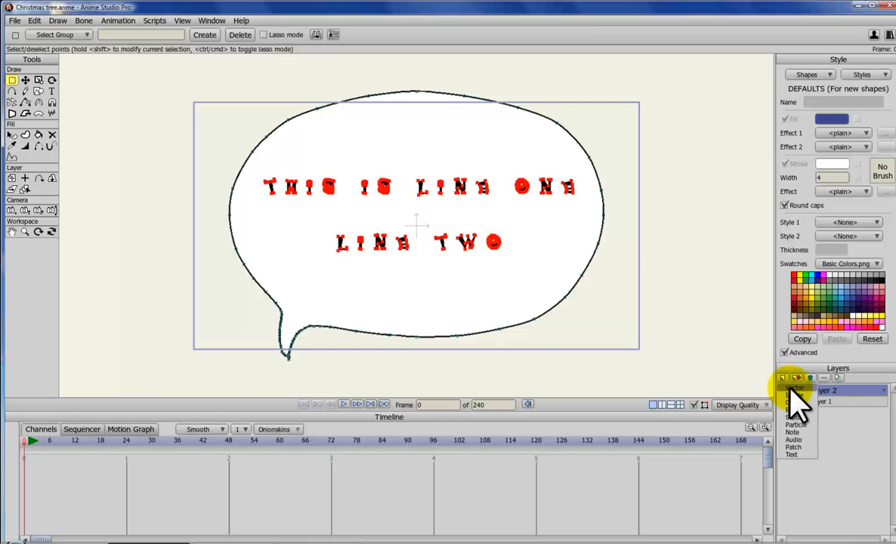
click(792, 388)
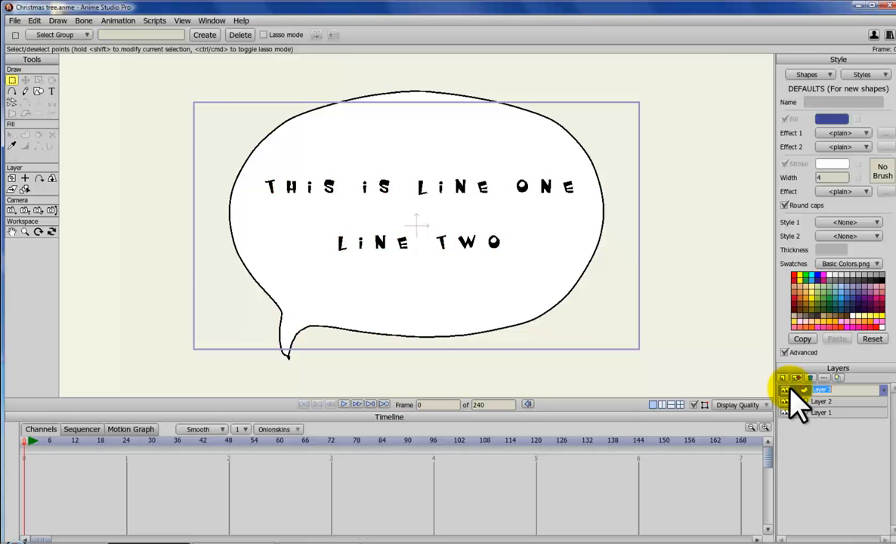
Step: Insert the same two-line balloon text into Layer 3
click(52, 90)
click(174, 133)
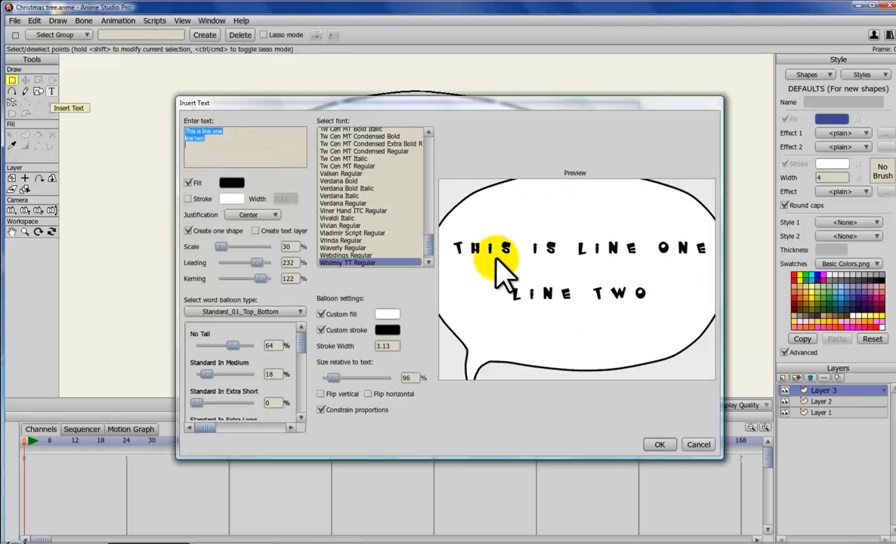
click(659, 444)
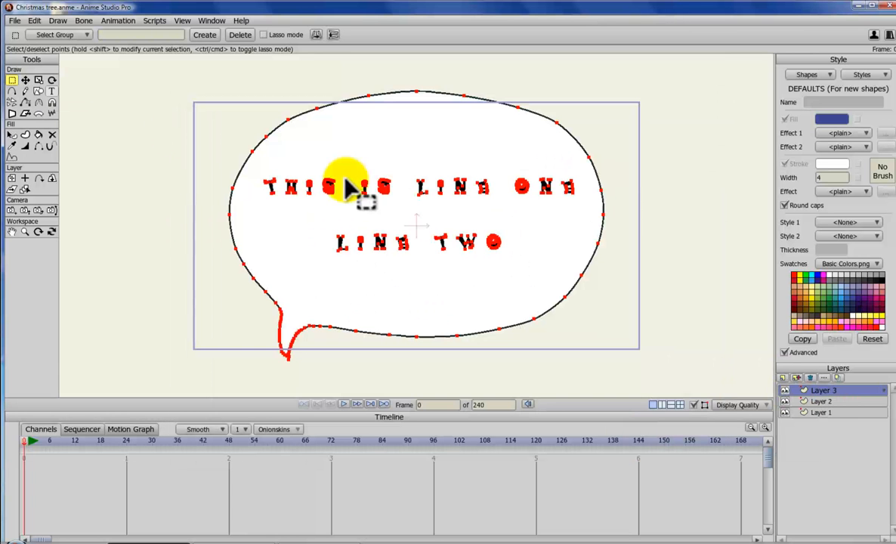
Step: Translate Layer 3's balloon to the left and Layer 2's balloon to the right
click(10, 178)
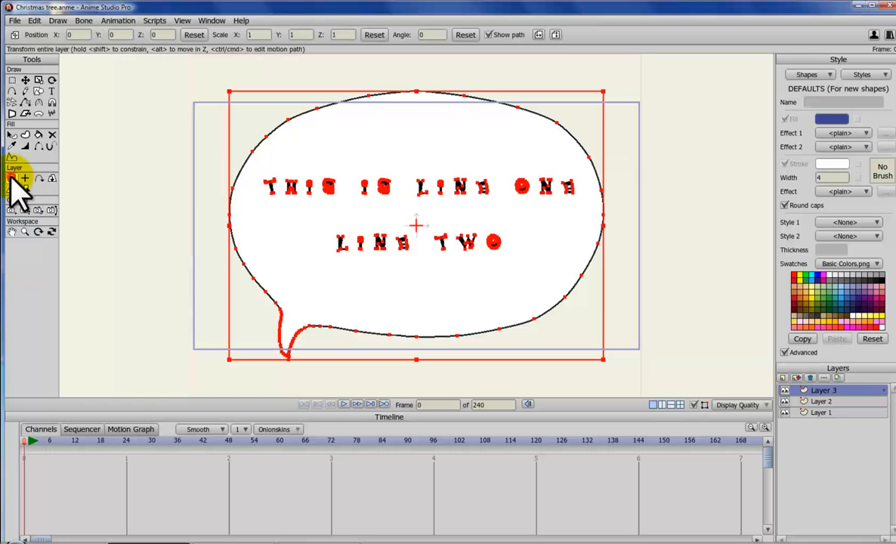
drag(456, 256, 234, 262)
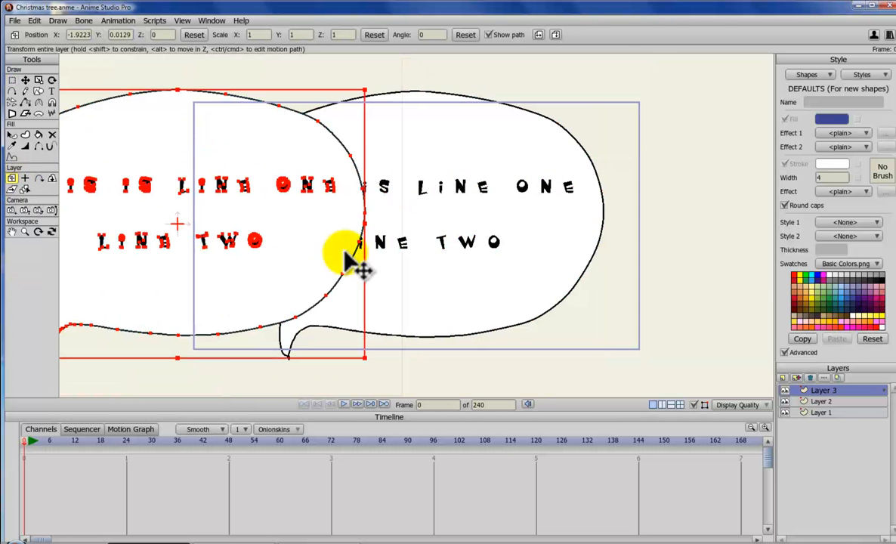
click(822, 401)
click(474, 291)
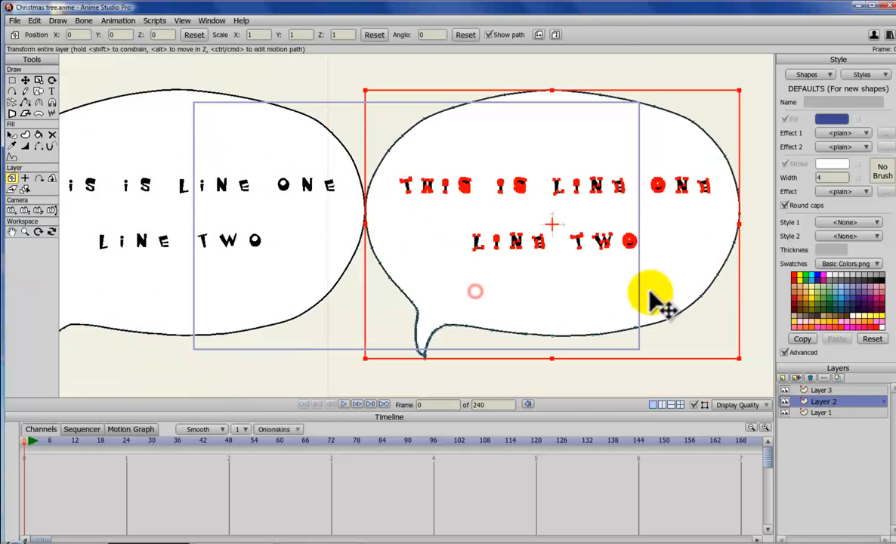
drag(651, 302, 670, 306)
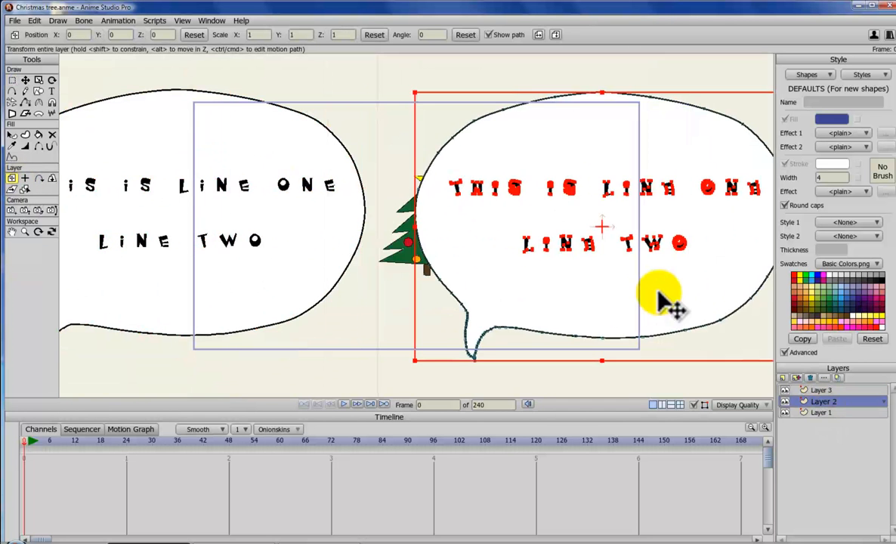
Step: Select all of Layer 3's letter shapes and fill them green
click(835, 391)
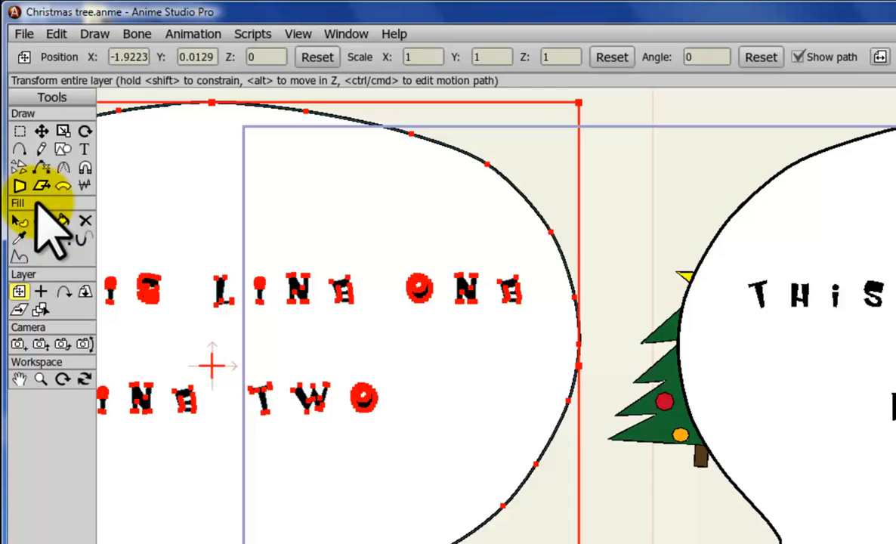
click(19, 220)
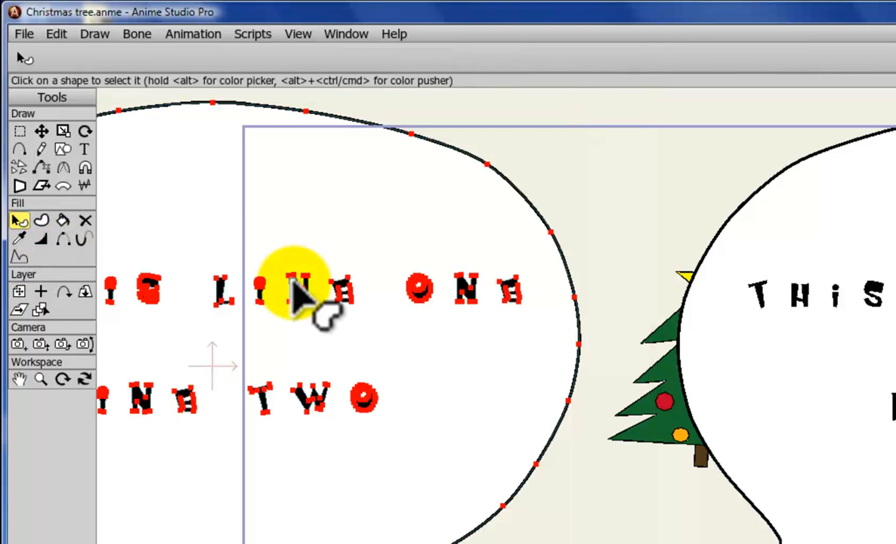
key(ctrl+a)
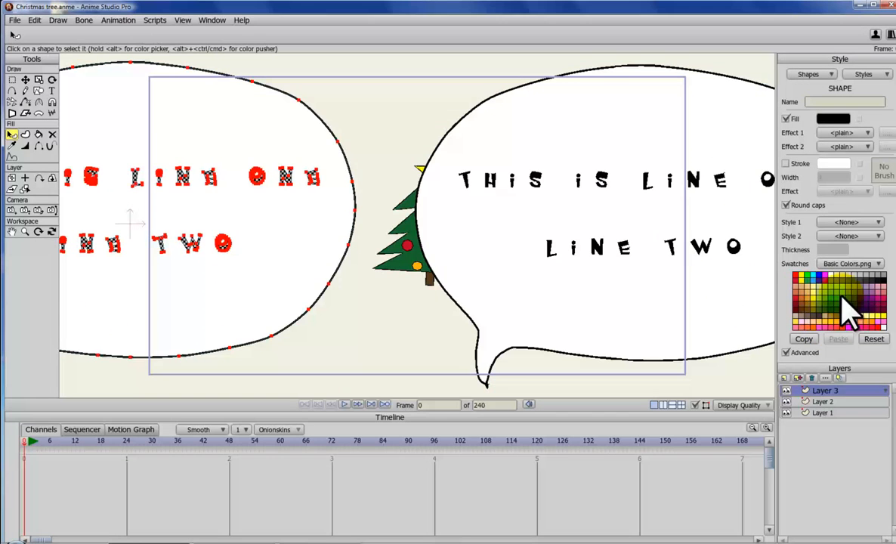
click(845, 297)
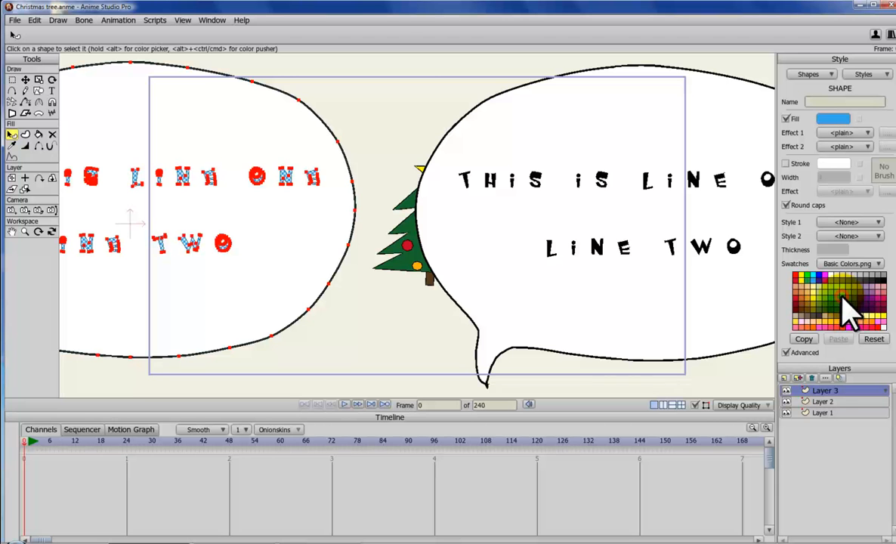
click(848, 301)
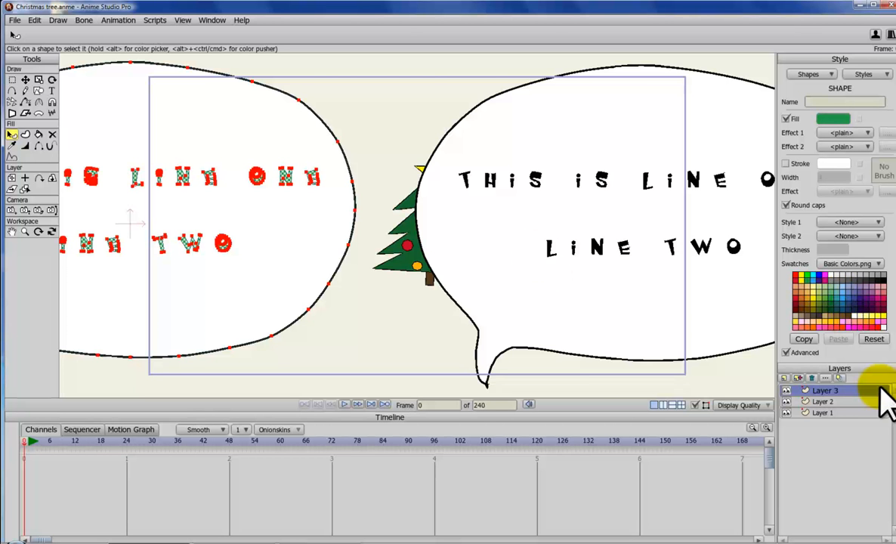
Step: In Layer 2, select the H of "THIS" and fill it with light blue
click(834, 403)
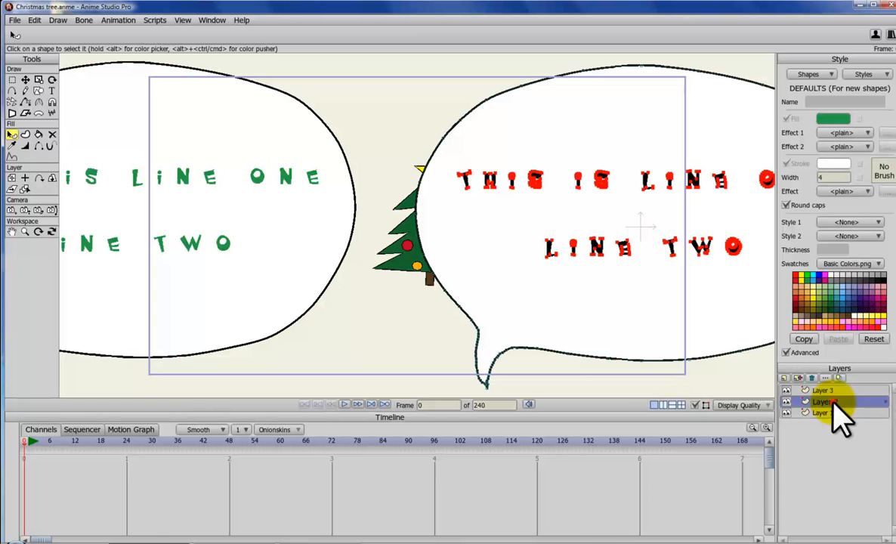
click(467, 182)
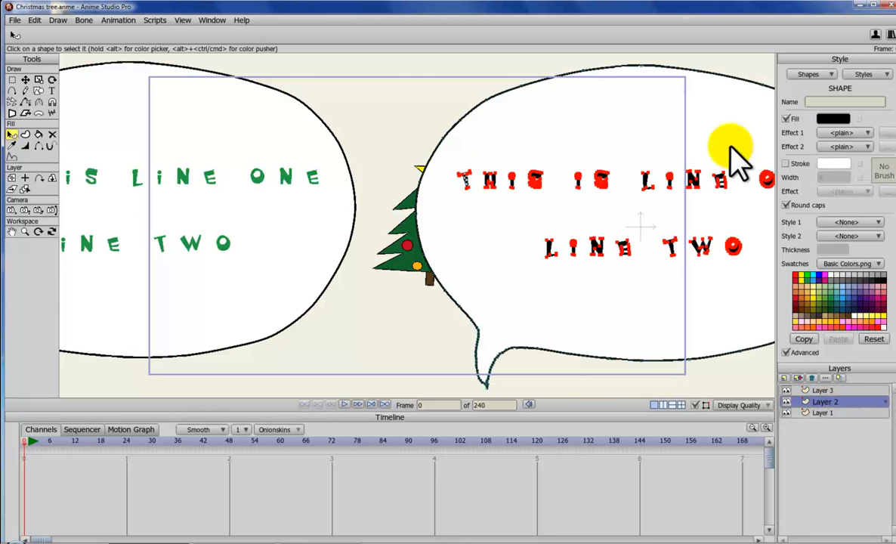
click(495, 179)
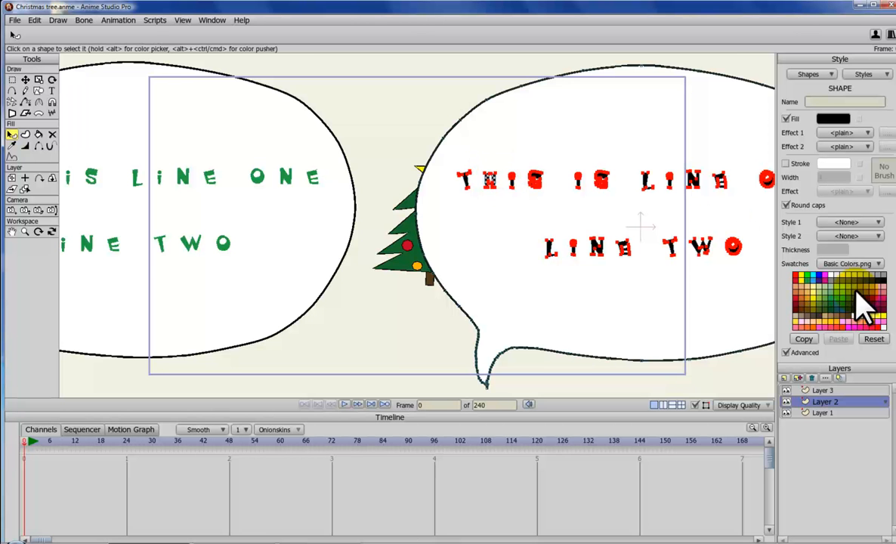
click(856, 308)
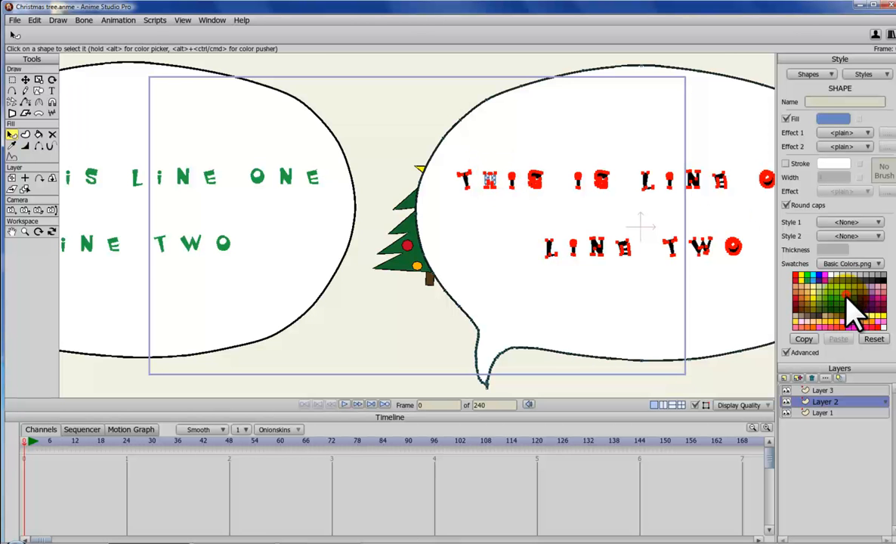
Step: In Layer 2, select the S of "IS" and fill it with dark green
click(601, 179)
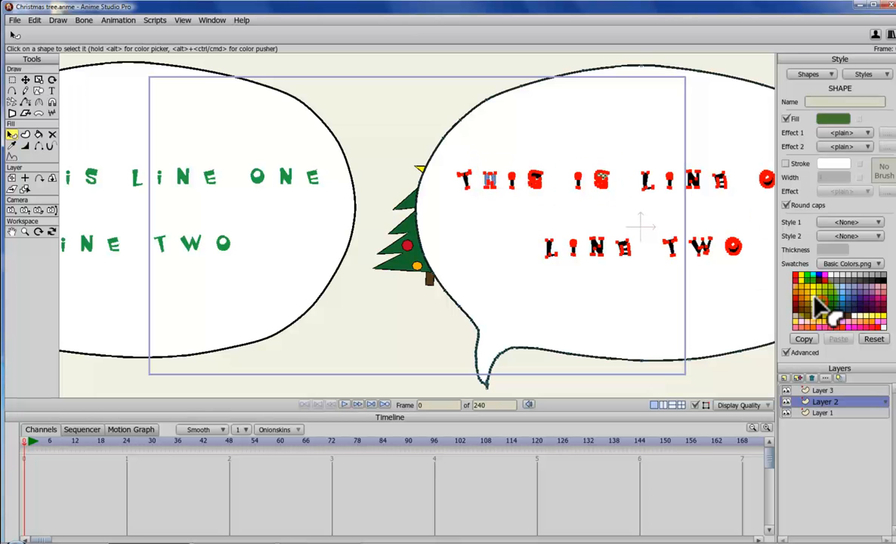
click(579, 270)
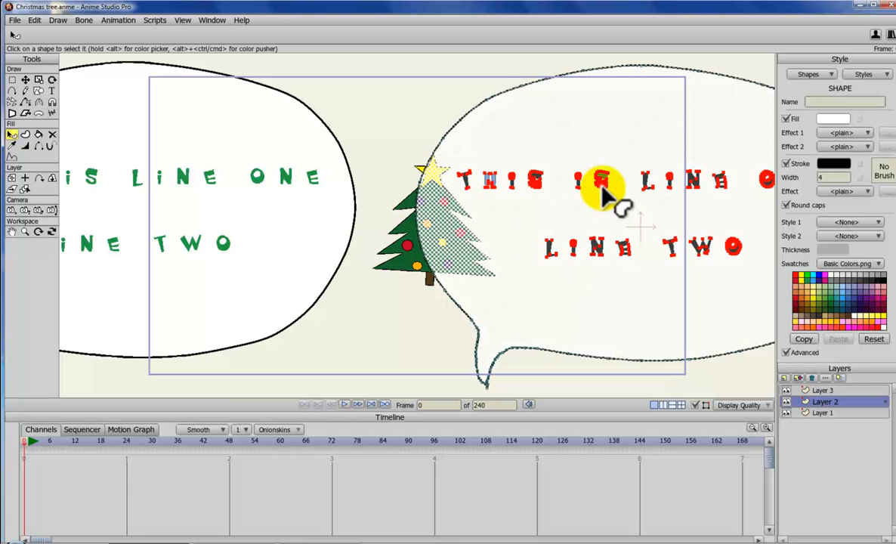
Step: In Layer 3, create a new blue-filled shape over the N of "LINE" in the first line
click(848, 391)
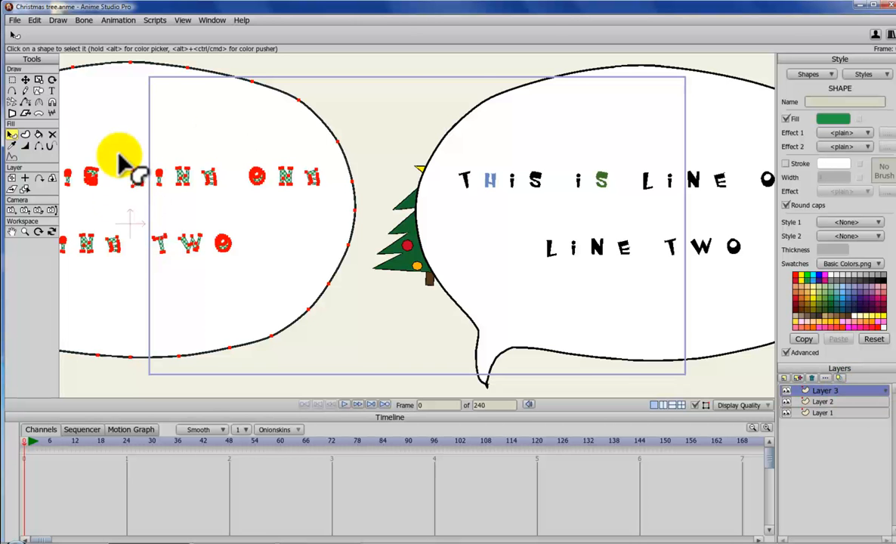
click(25, 134)
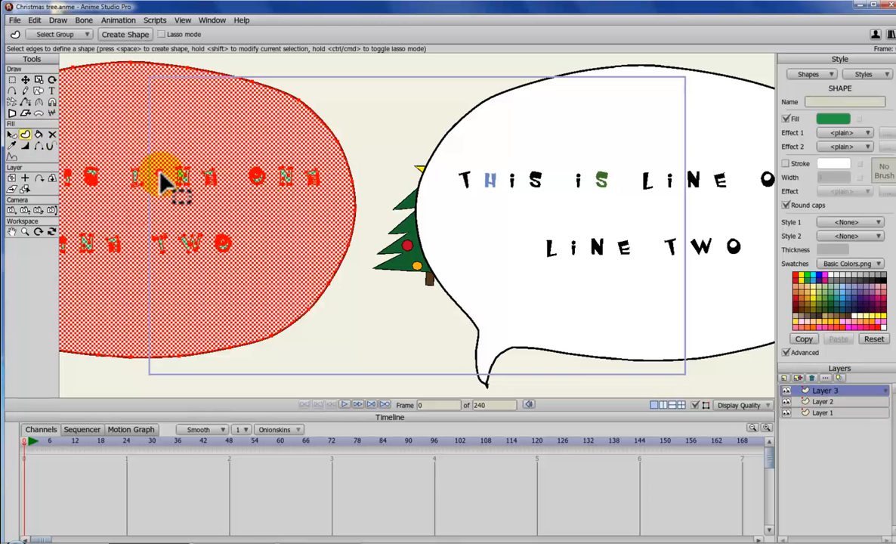
drag(194, 193, 195, 194)
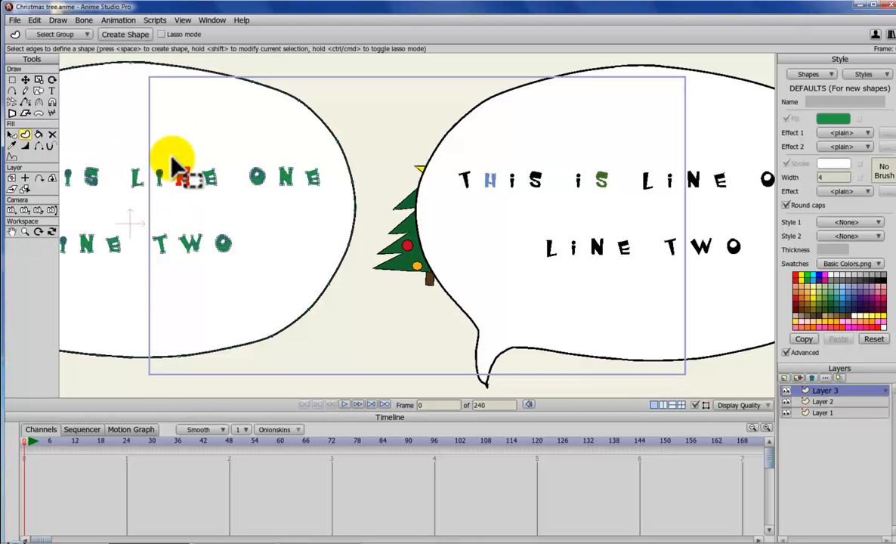
click(846, 301)
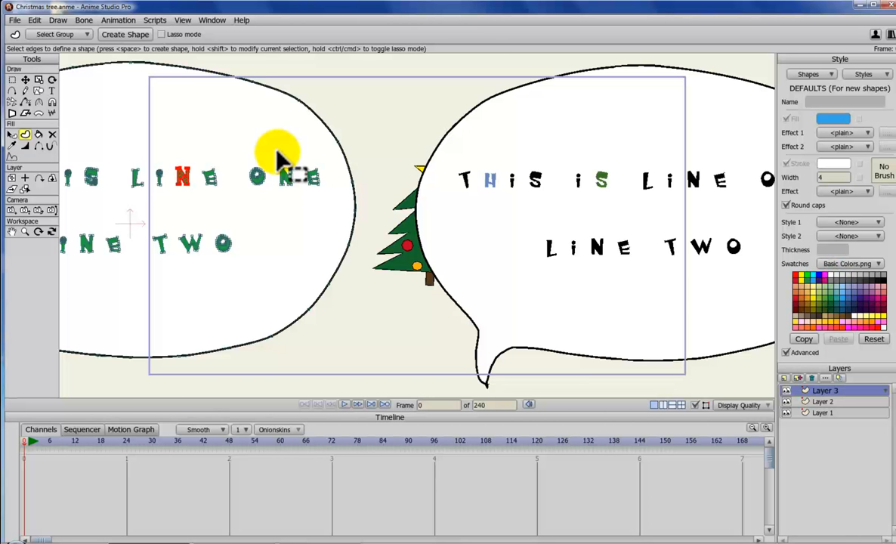
key(space)
click(249, 140)
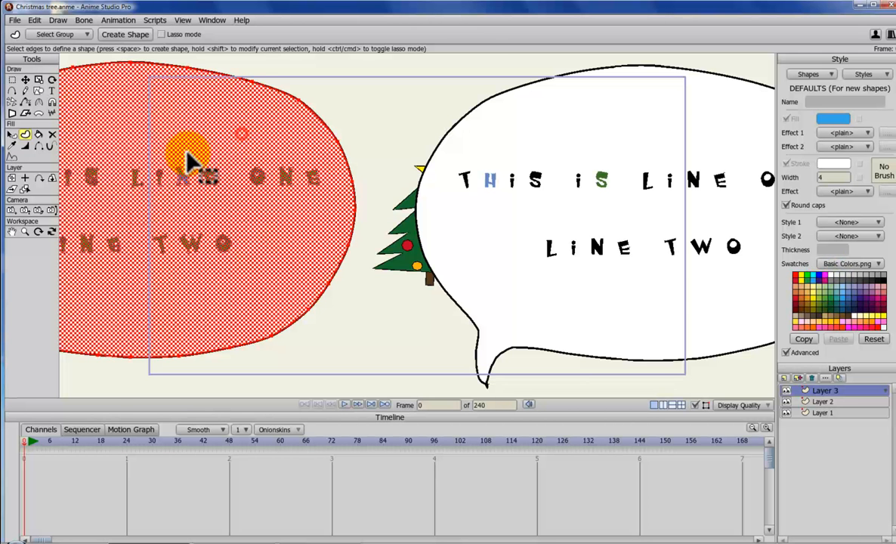
click(373, 122)
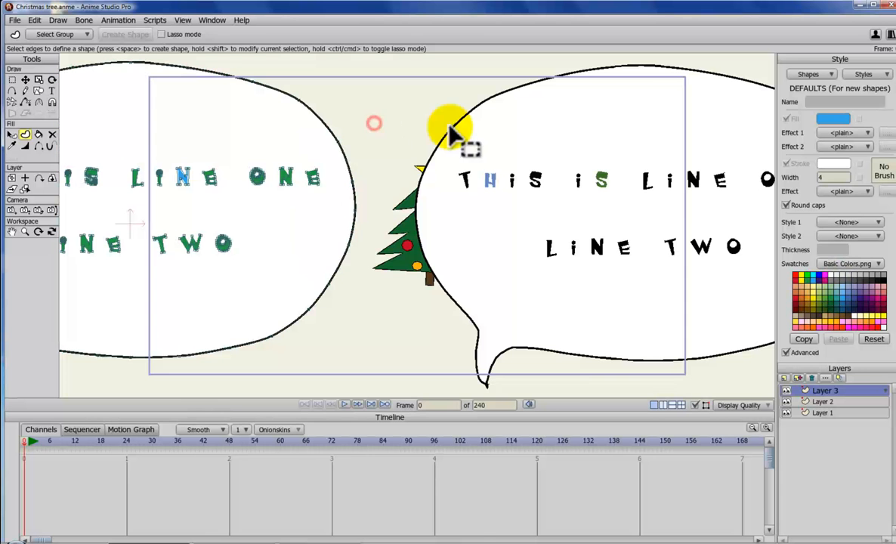